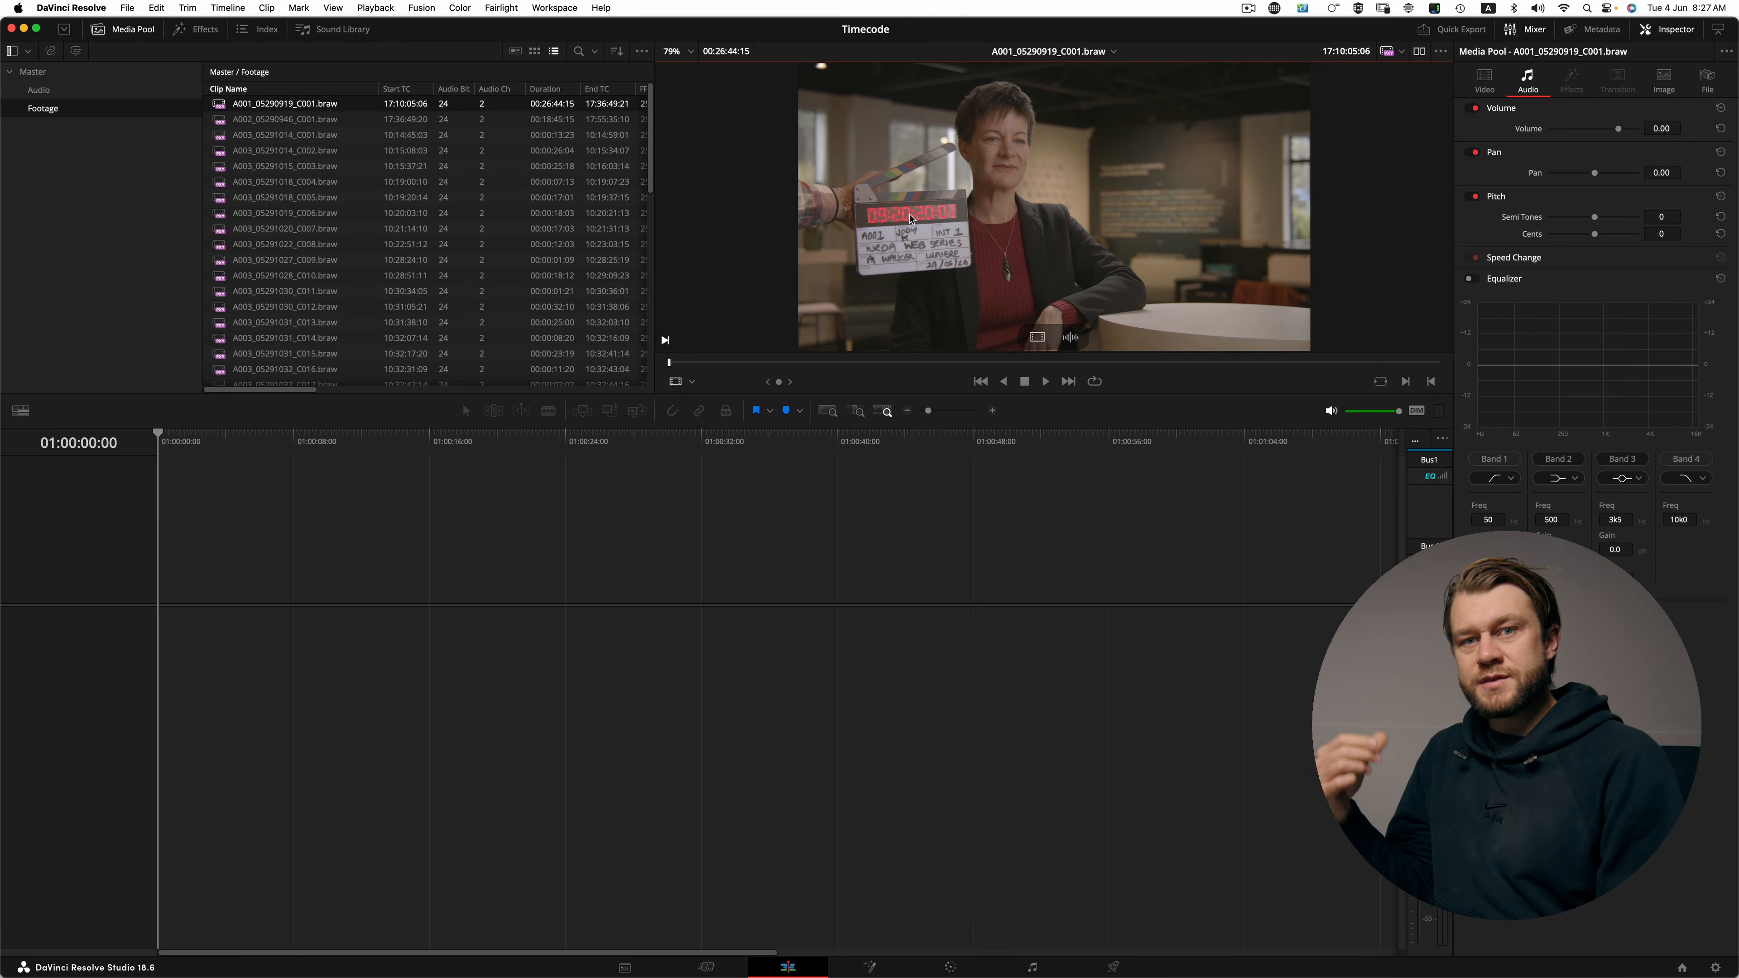
- Update the timecode of clip A001_05290919_C001.braw from its audio track
right_click(282, 108)
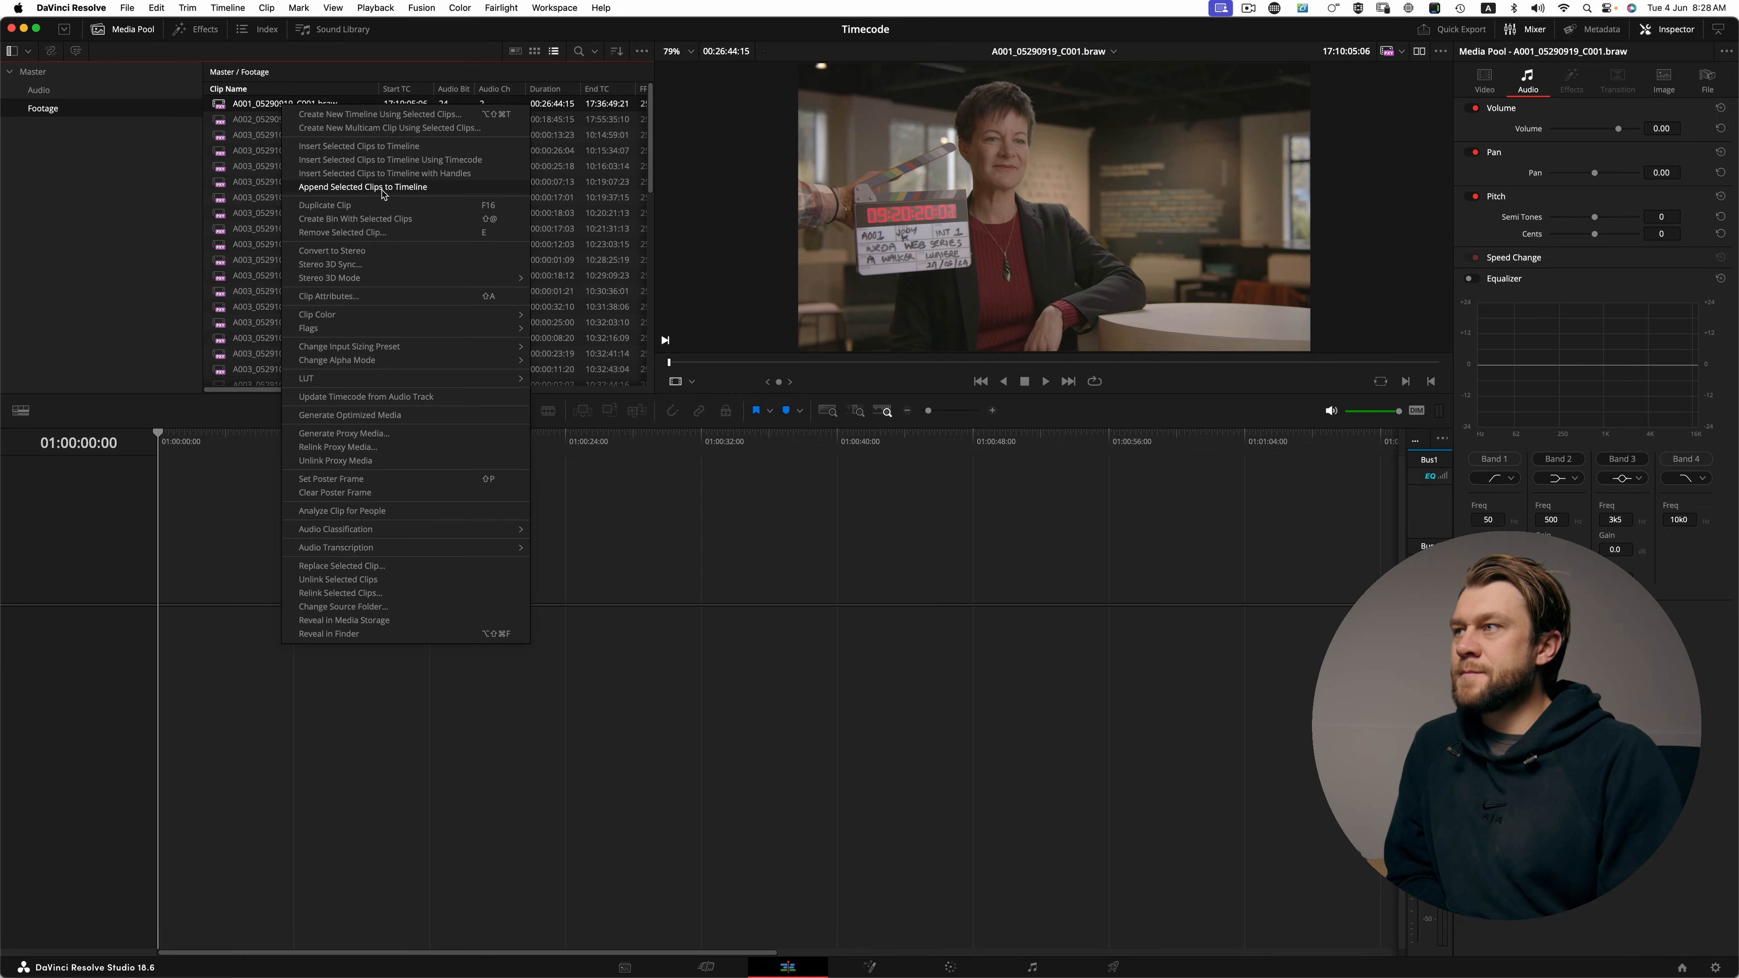
left_click(350, 402)
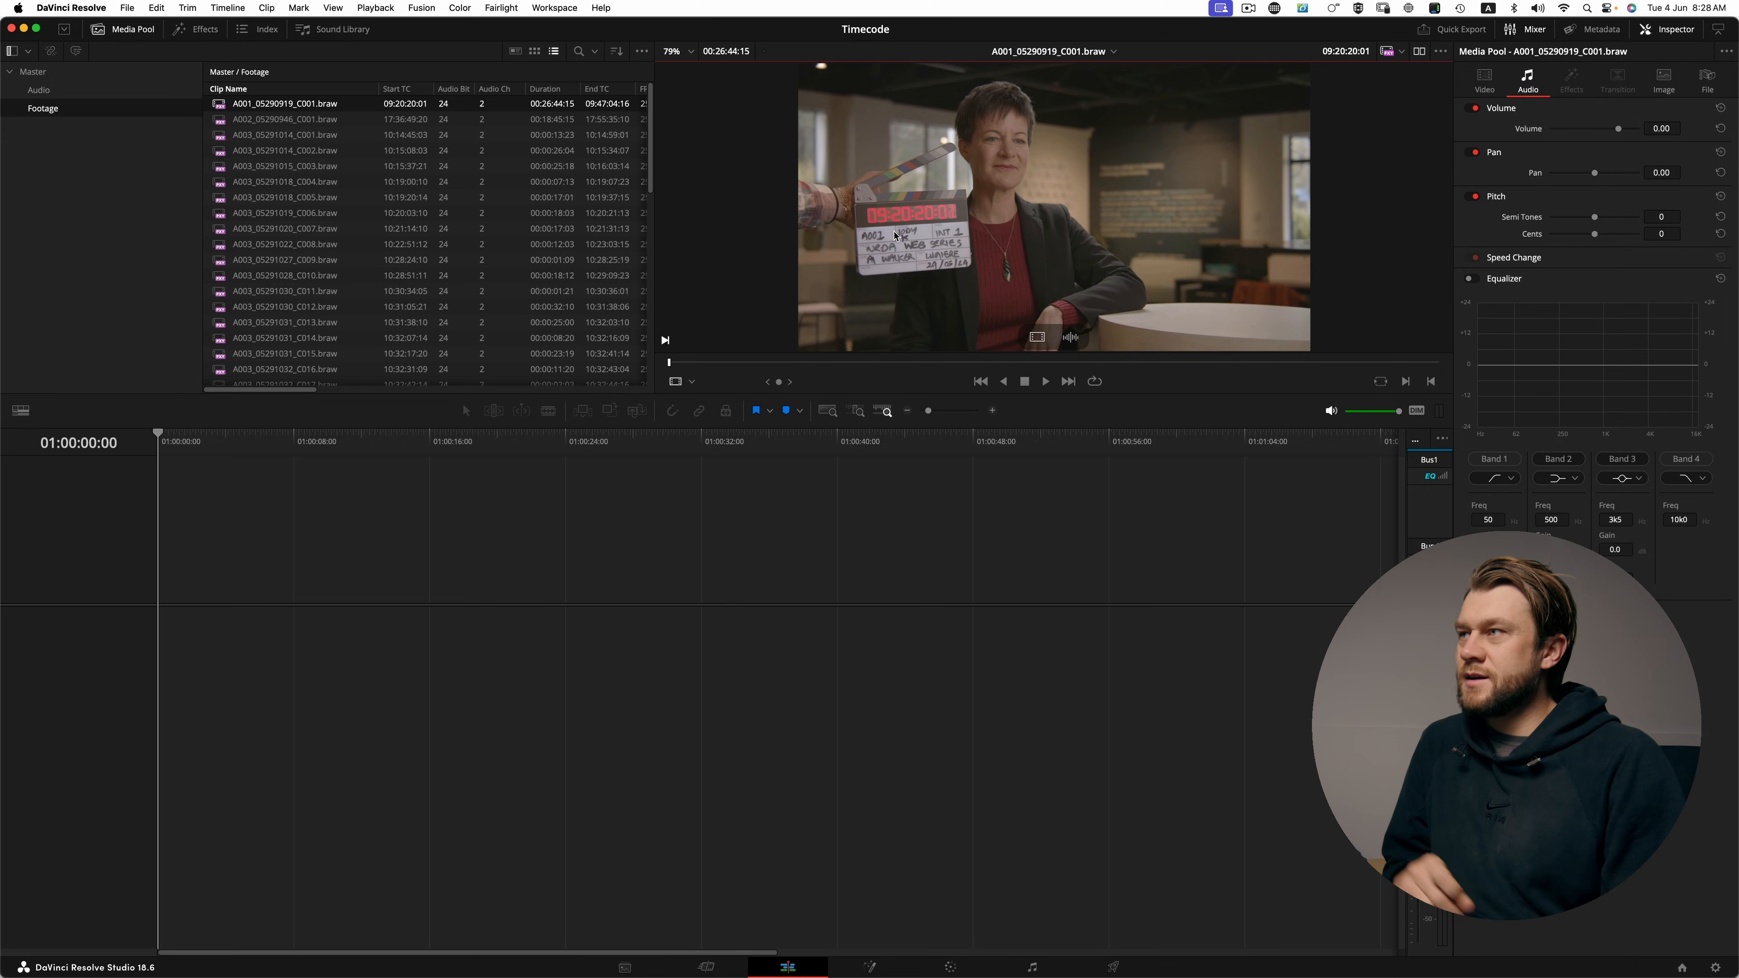
- Load clip A002_05290946_C001.braw in the viewer and park the playhead on the readable slate frame at 17:37:02:17
left_click(270, 120)
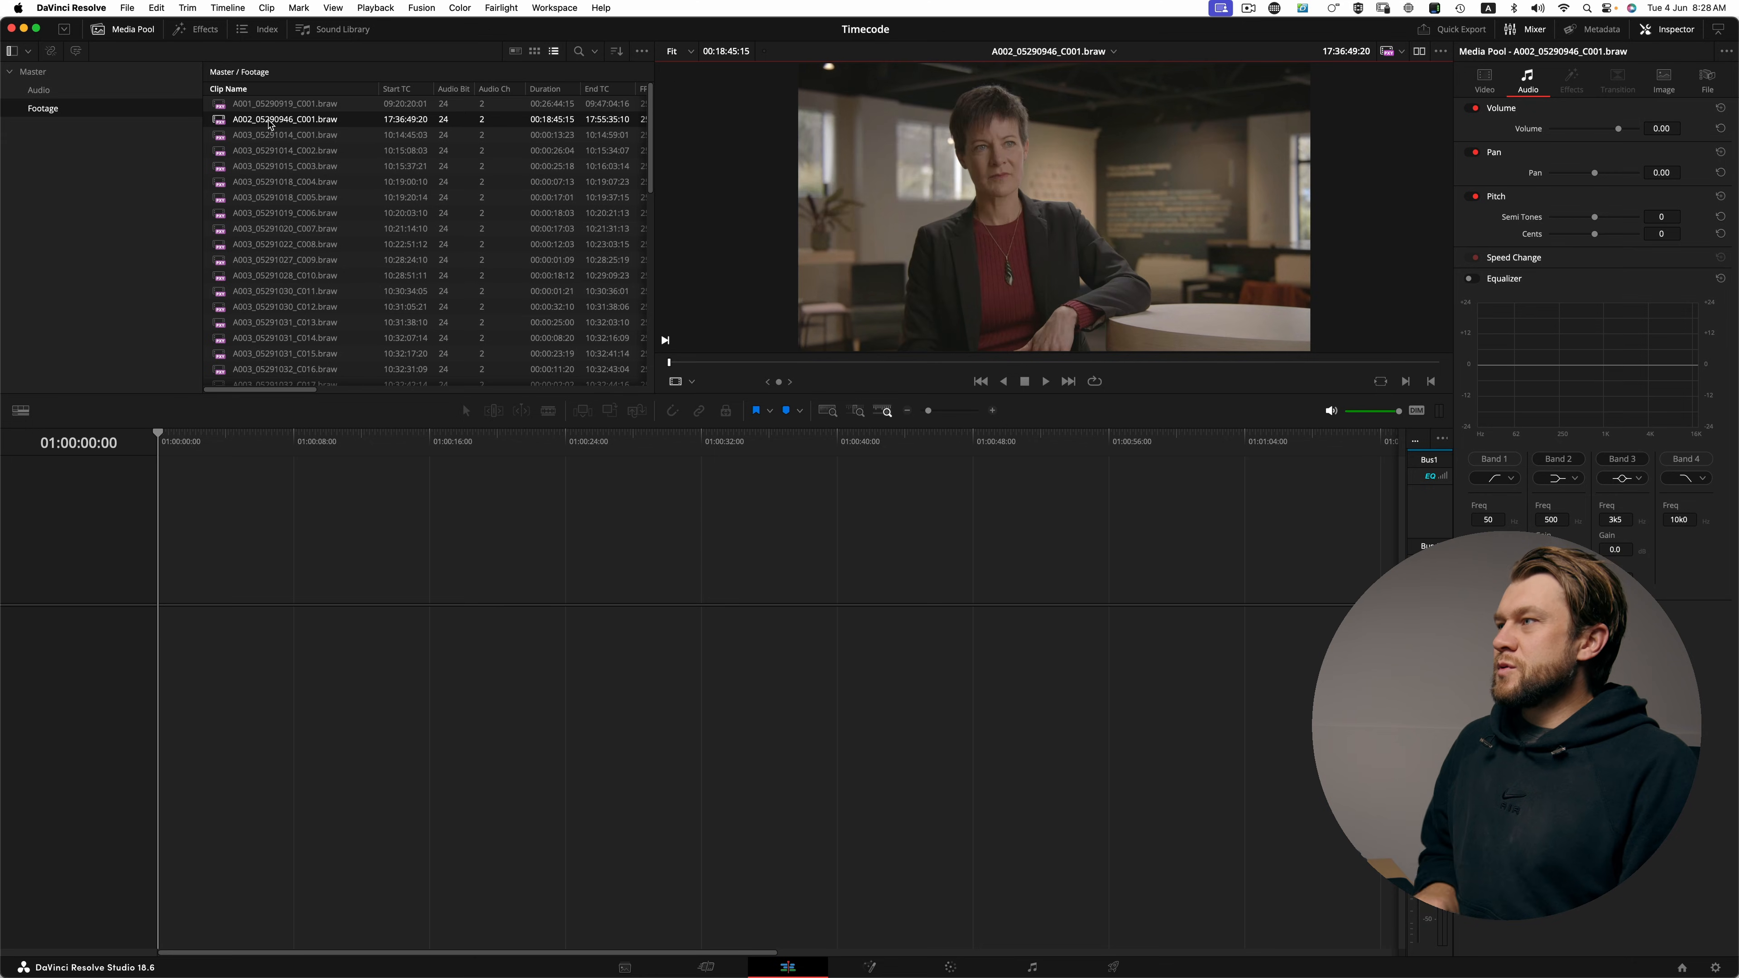
left_click(672, 362)
left_click_drag(672, 363, 677, 364)
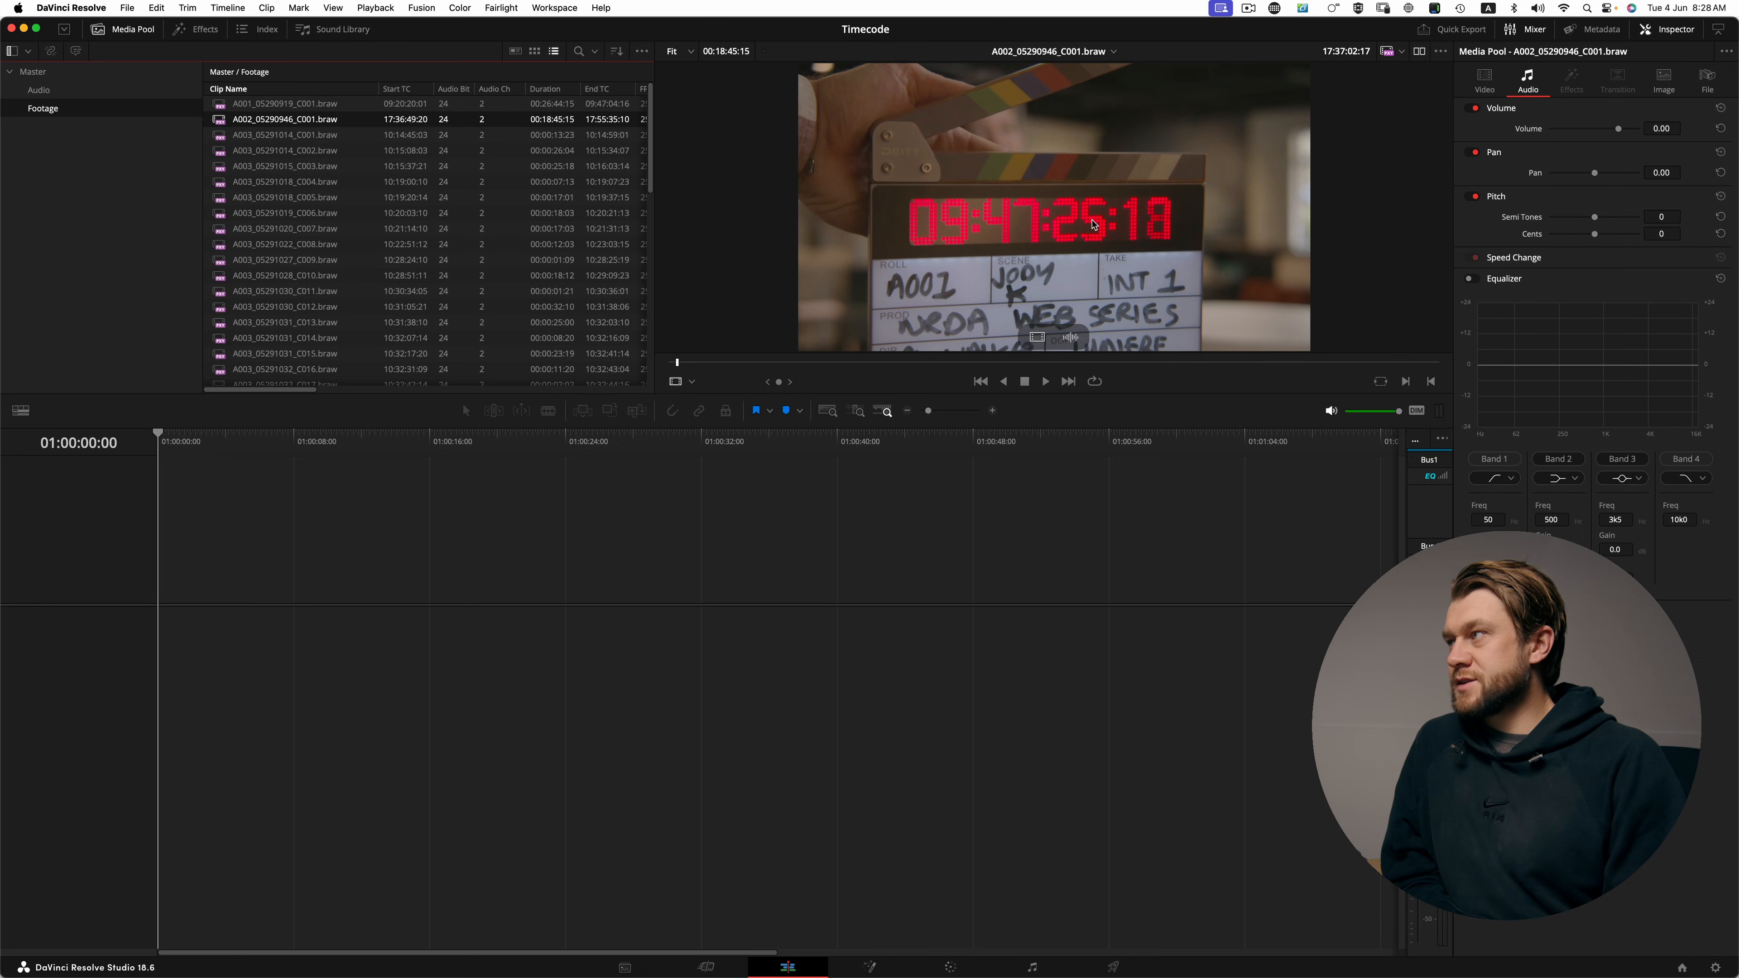
scroll(1094, 192, "up", 1)
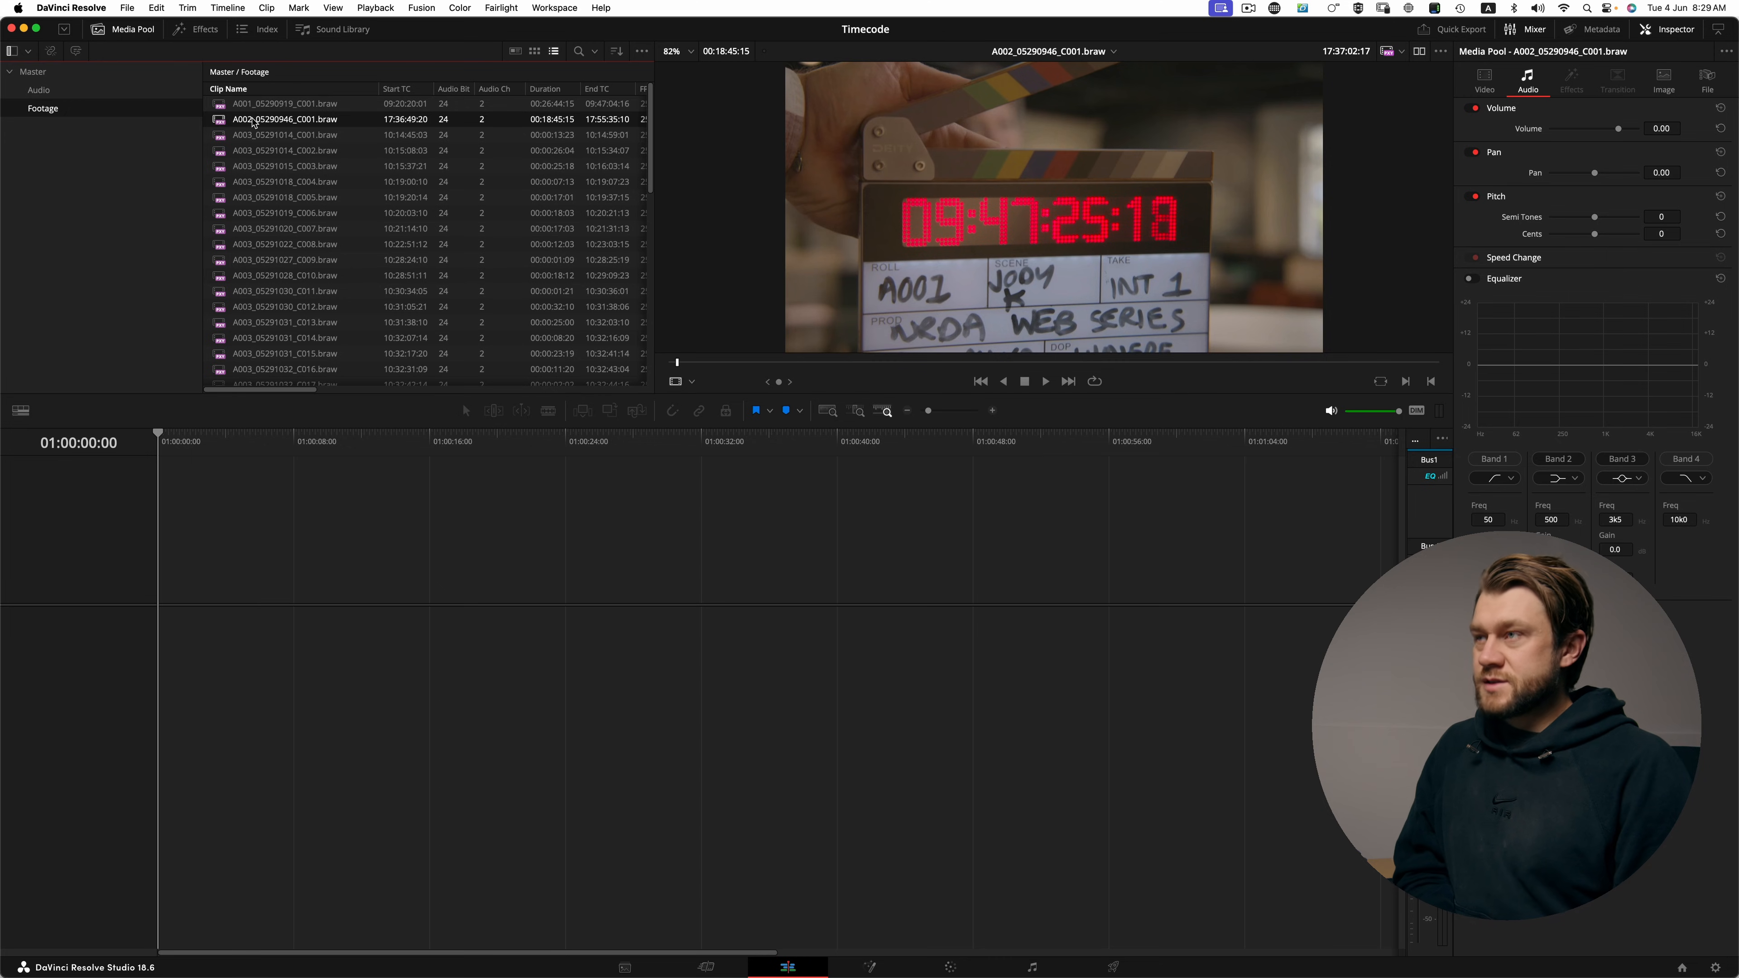
- Set the current frame timecode of clip A002_05290946_C001.braw to 09:47:25:18 in its clip attributes
key("shift+g")
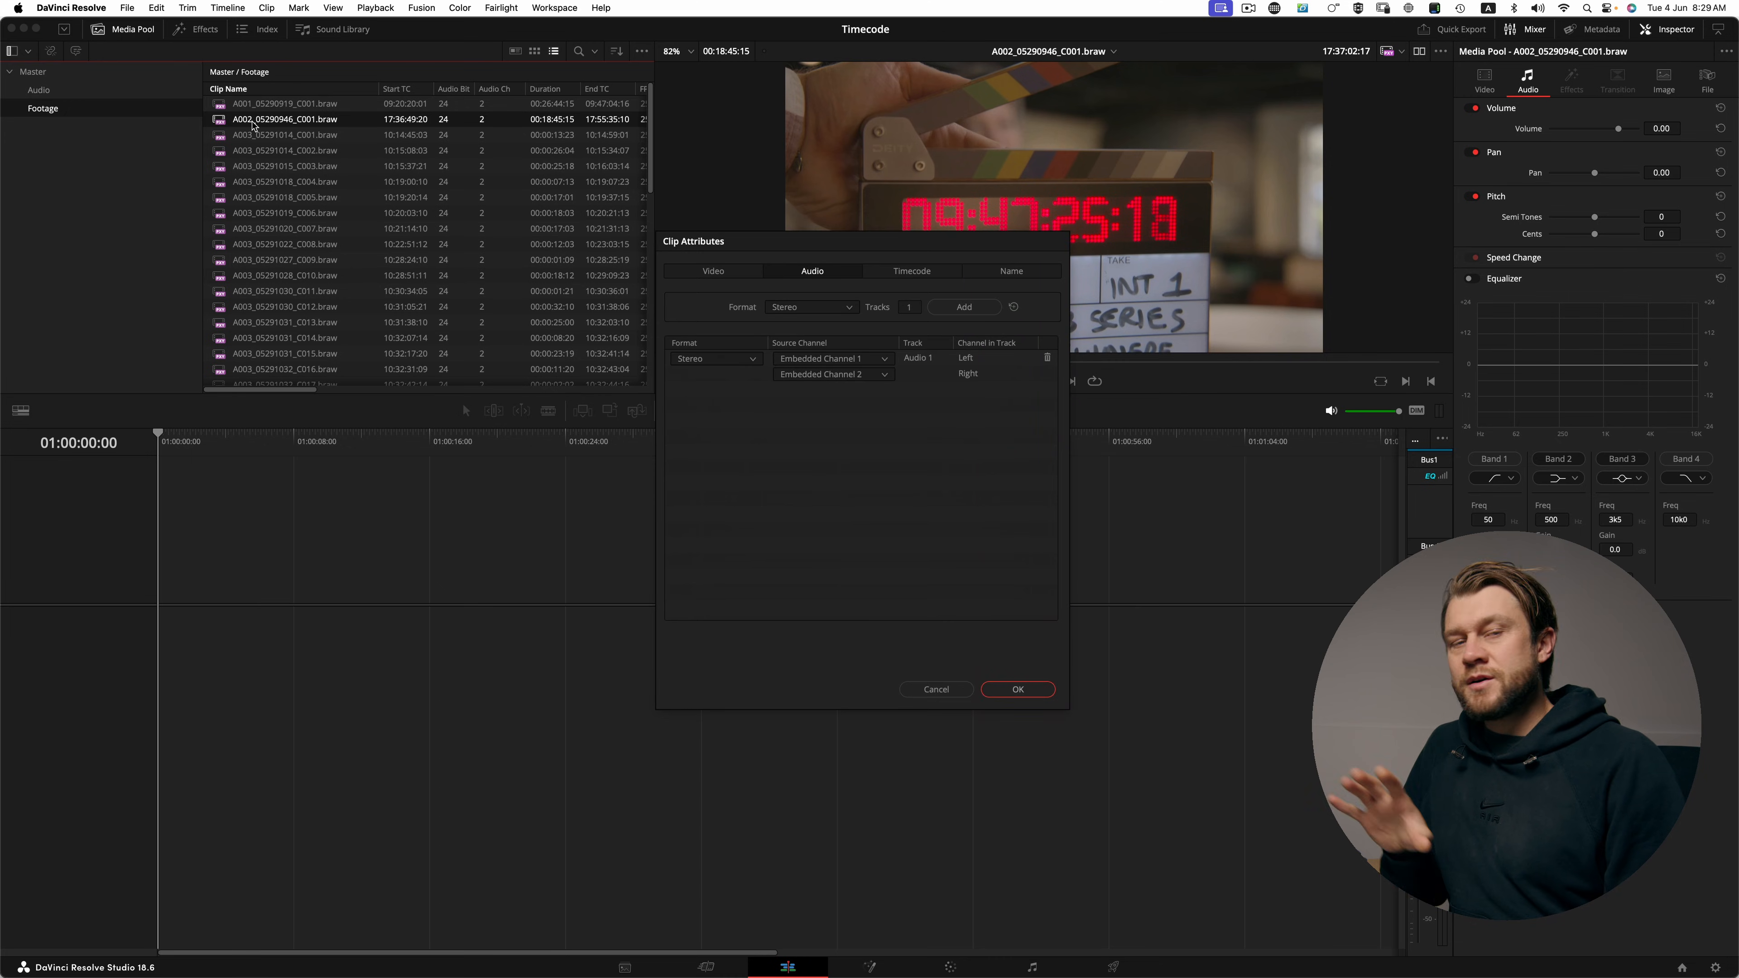
left_click(889, 272)
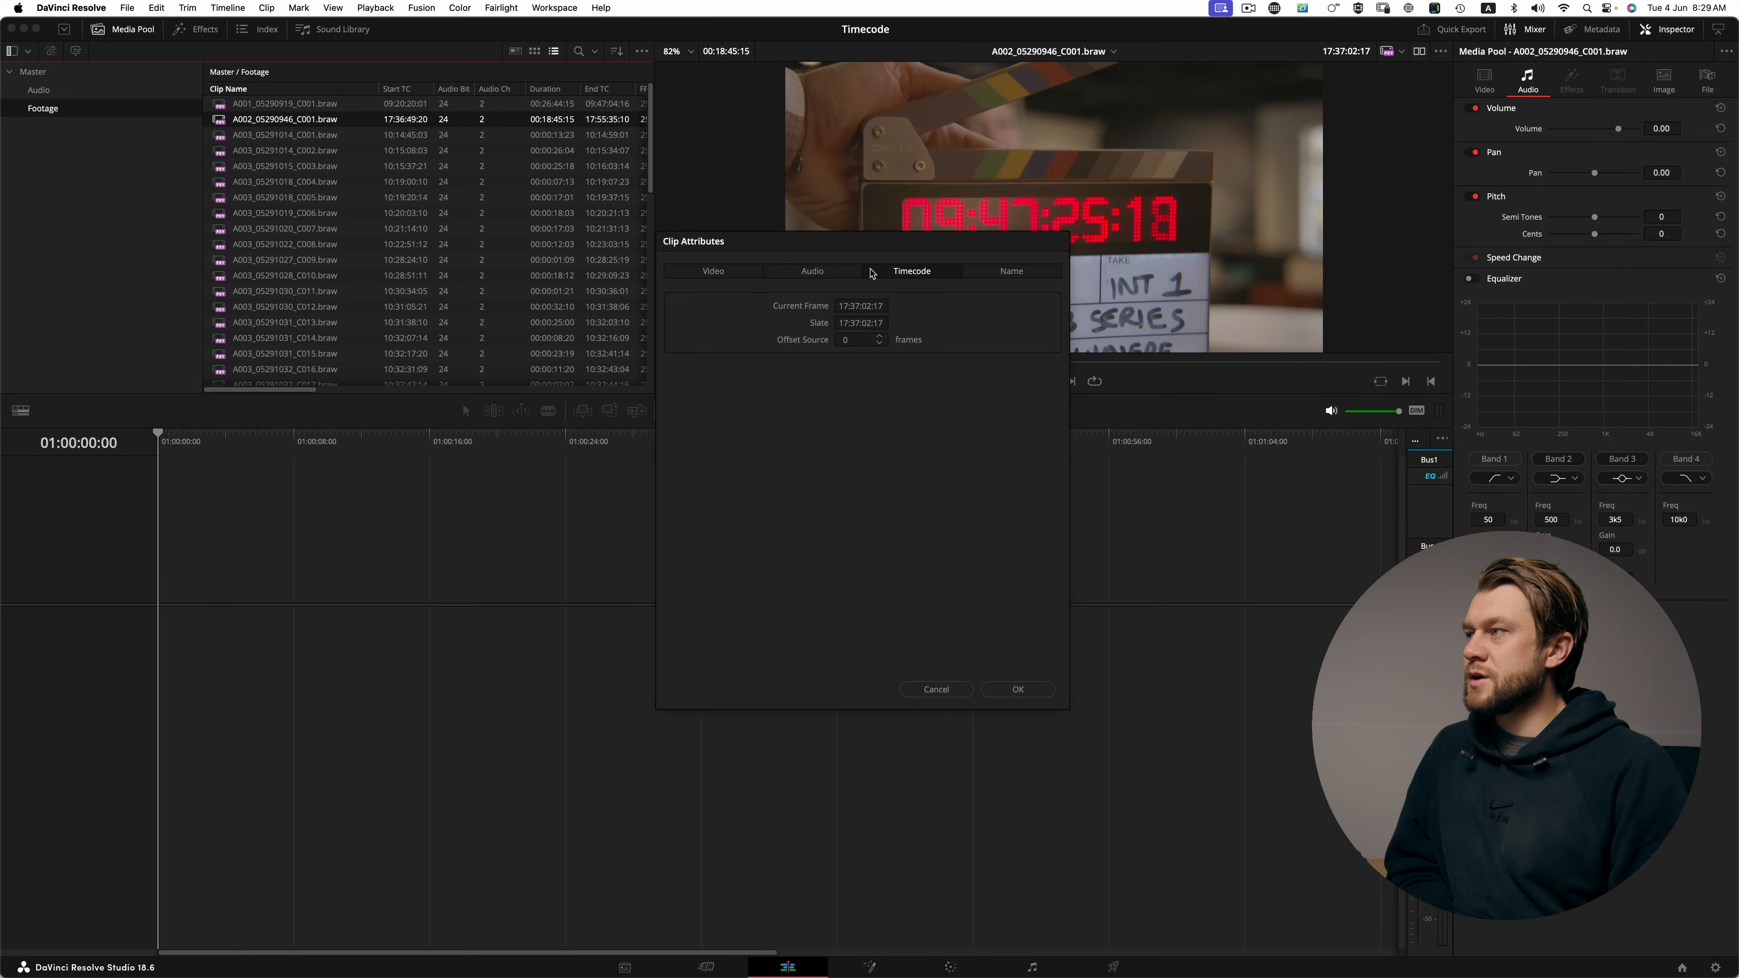
left_click_drag(799, 311, 561, 209)
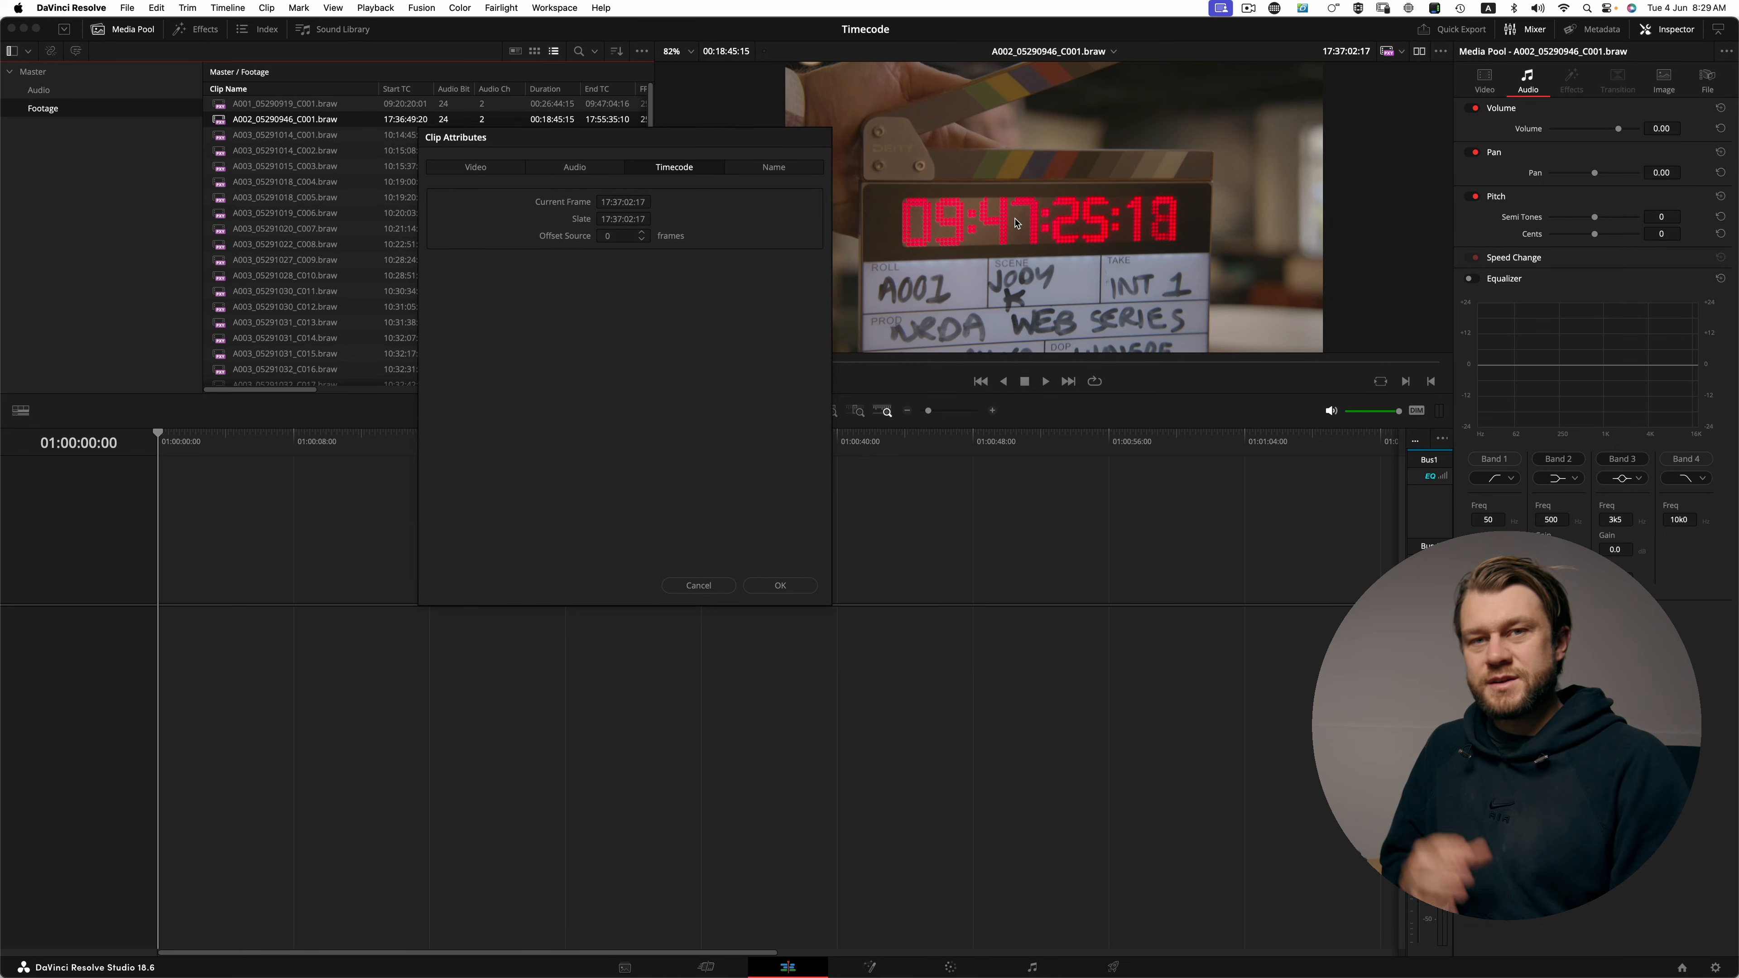
left_click(606, 198)
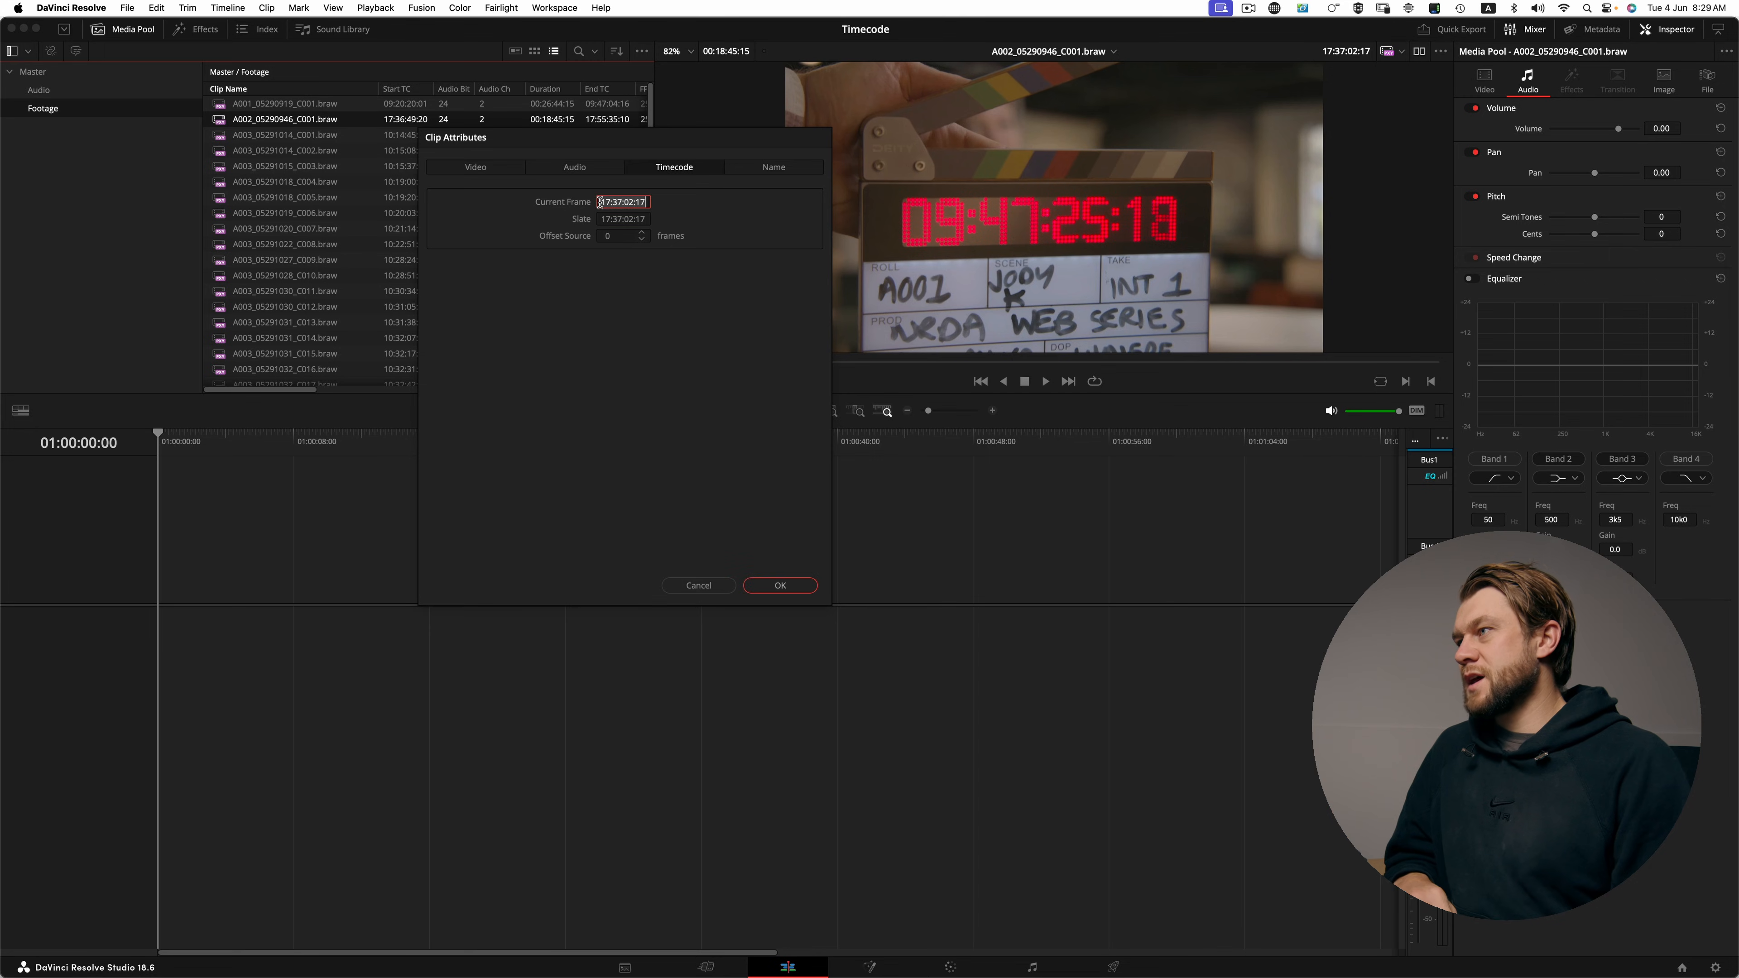
type("09")
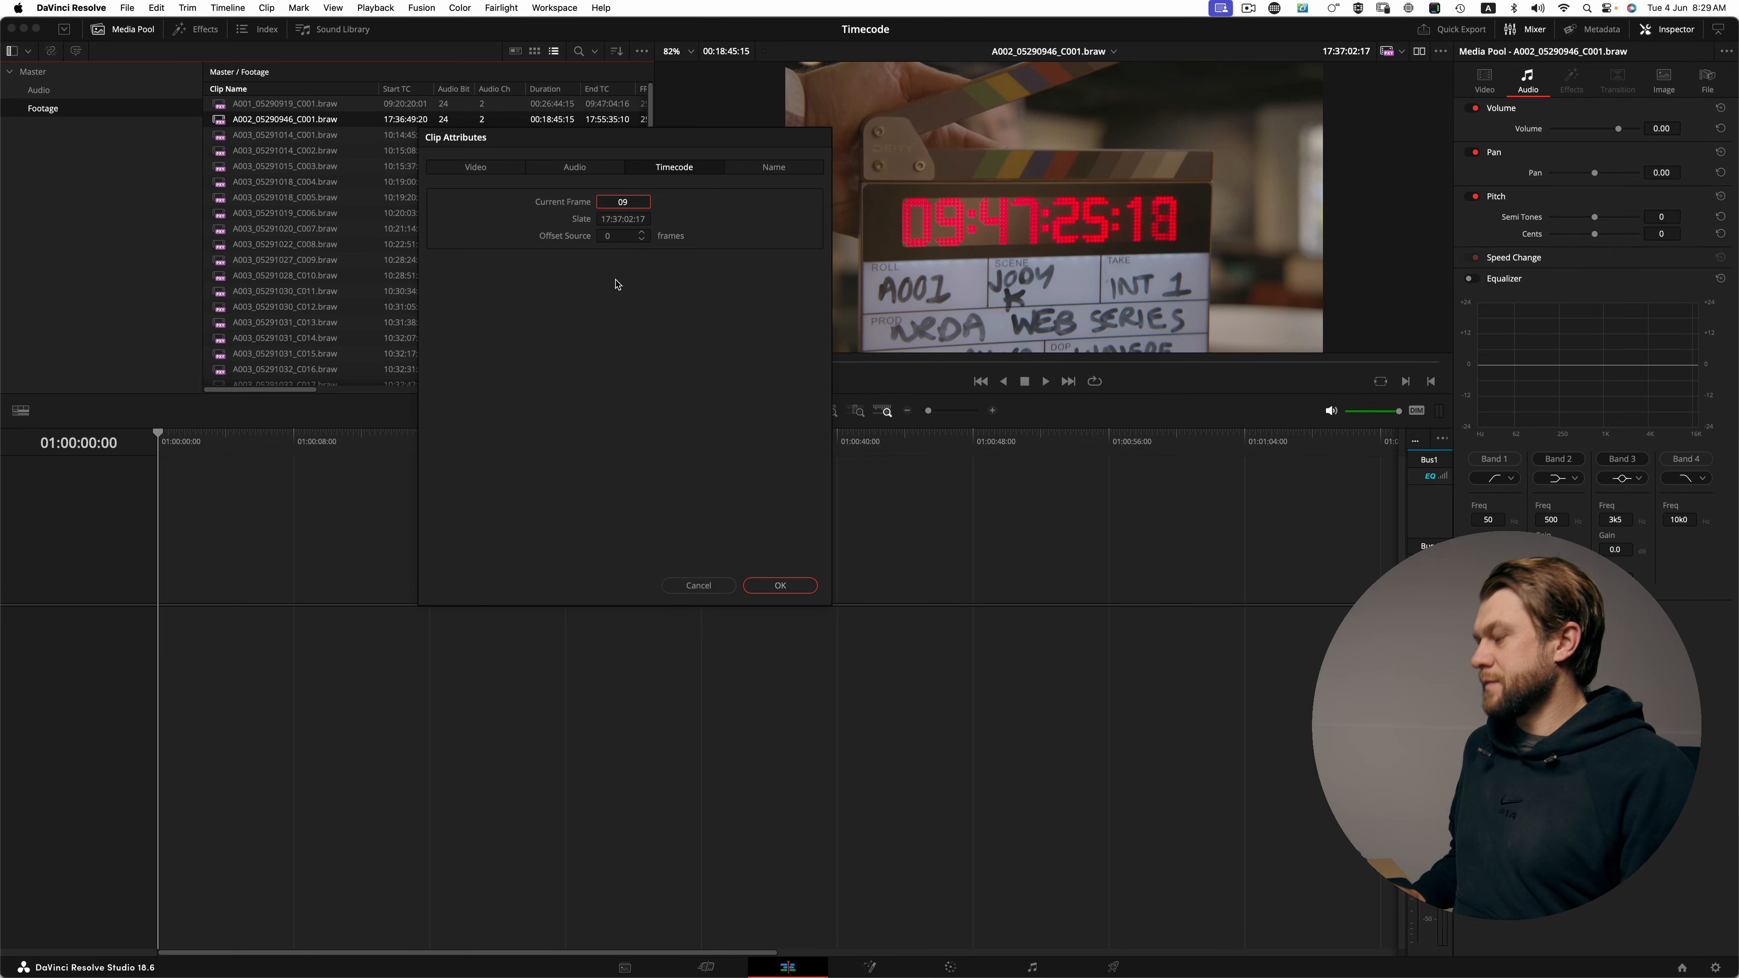
type("4725")
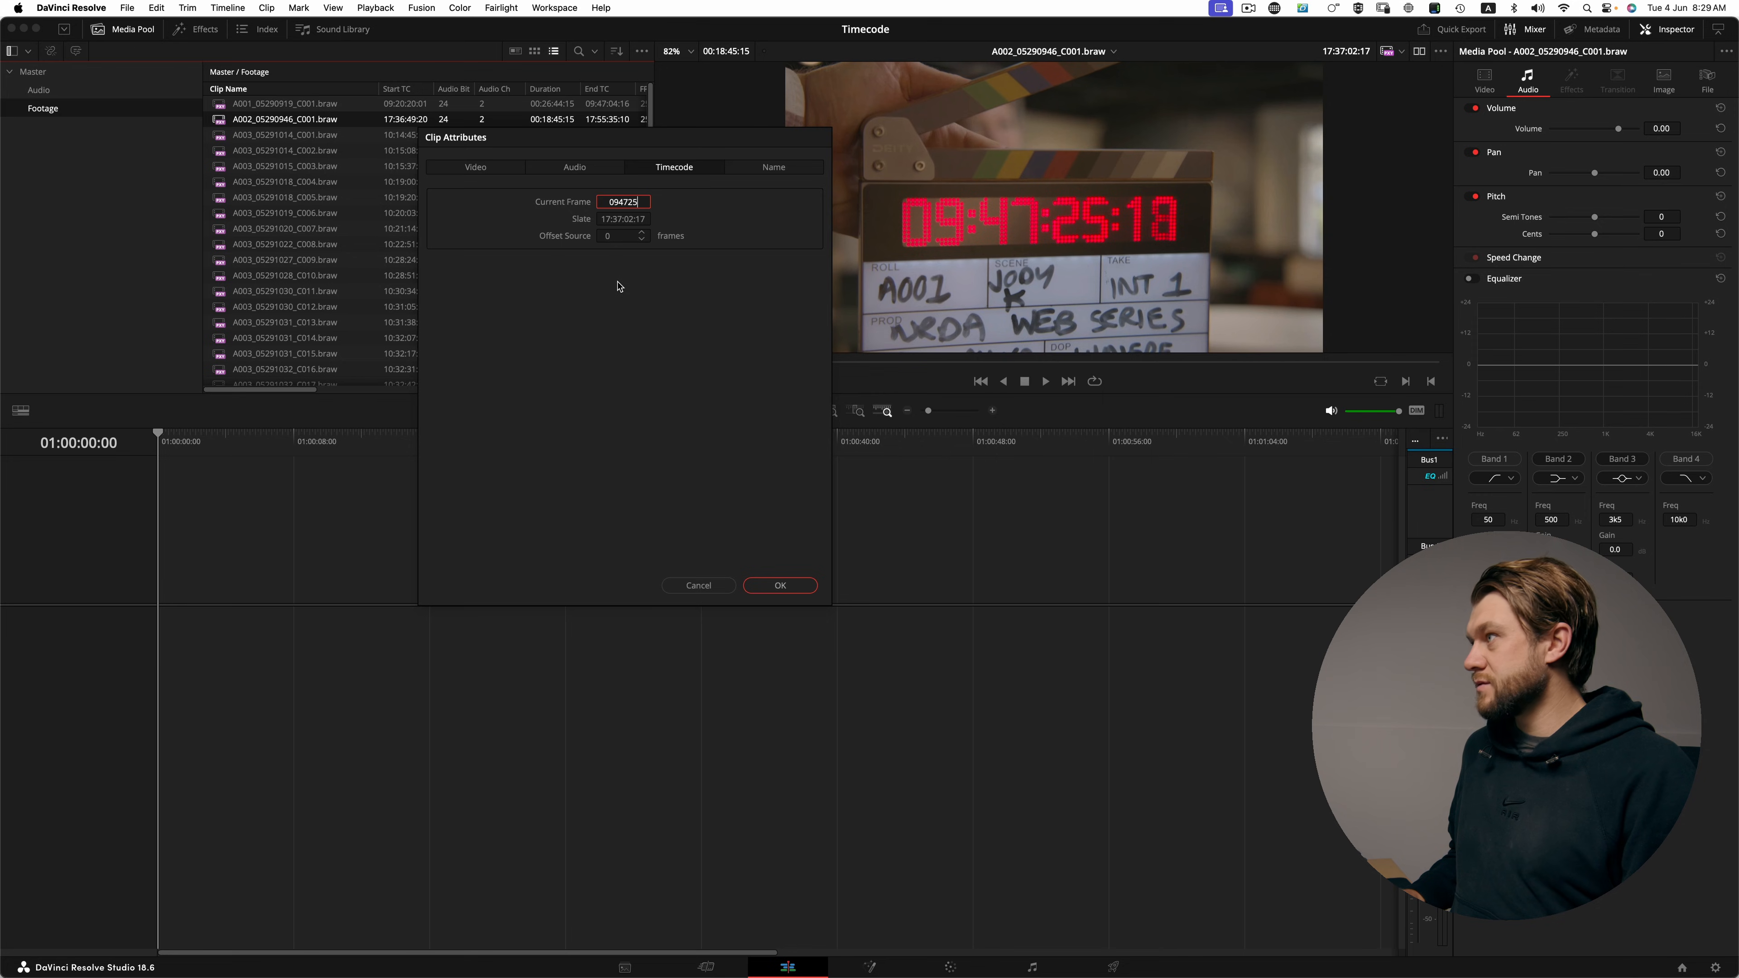
type("18")
key("Return")
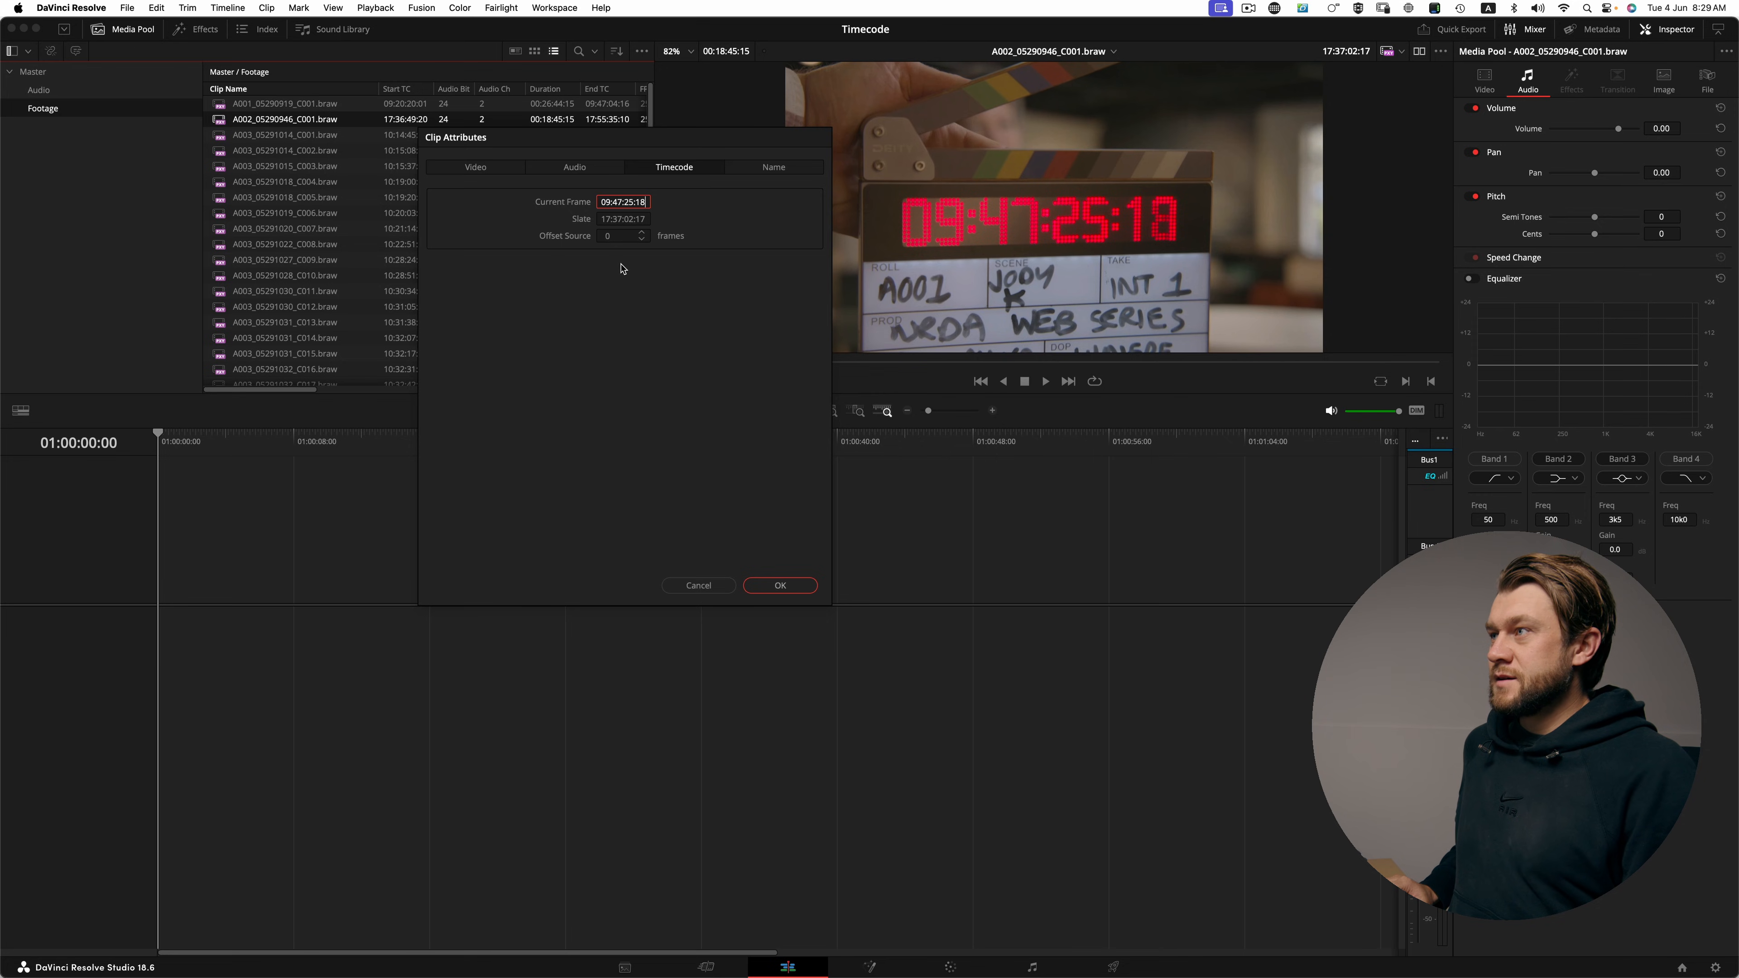
left_click(780, 585)
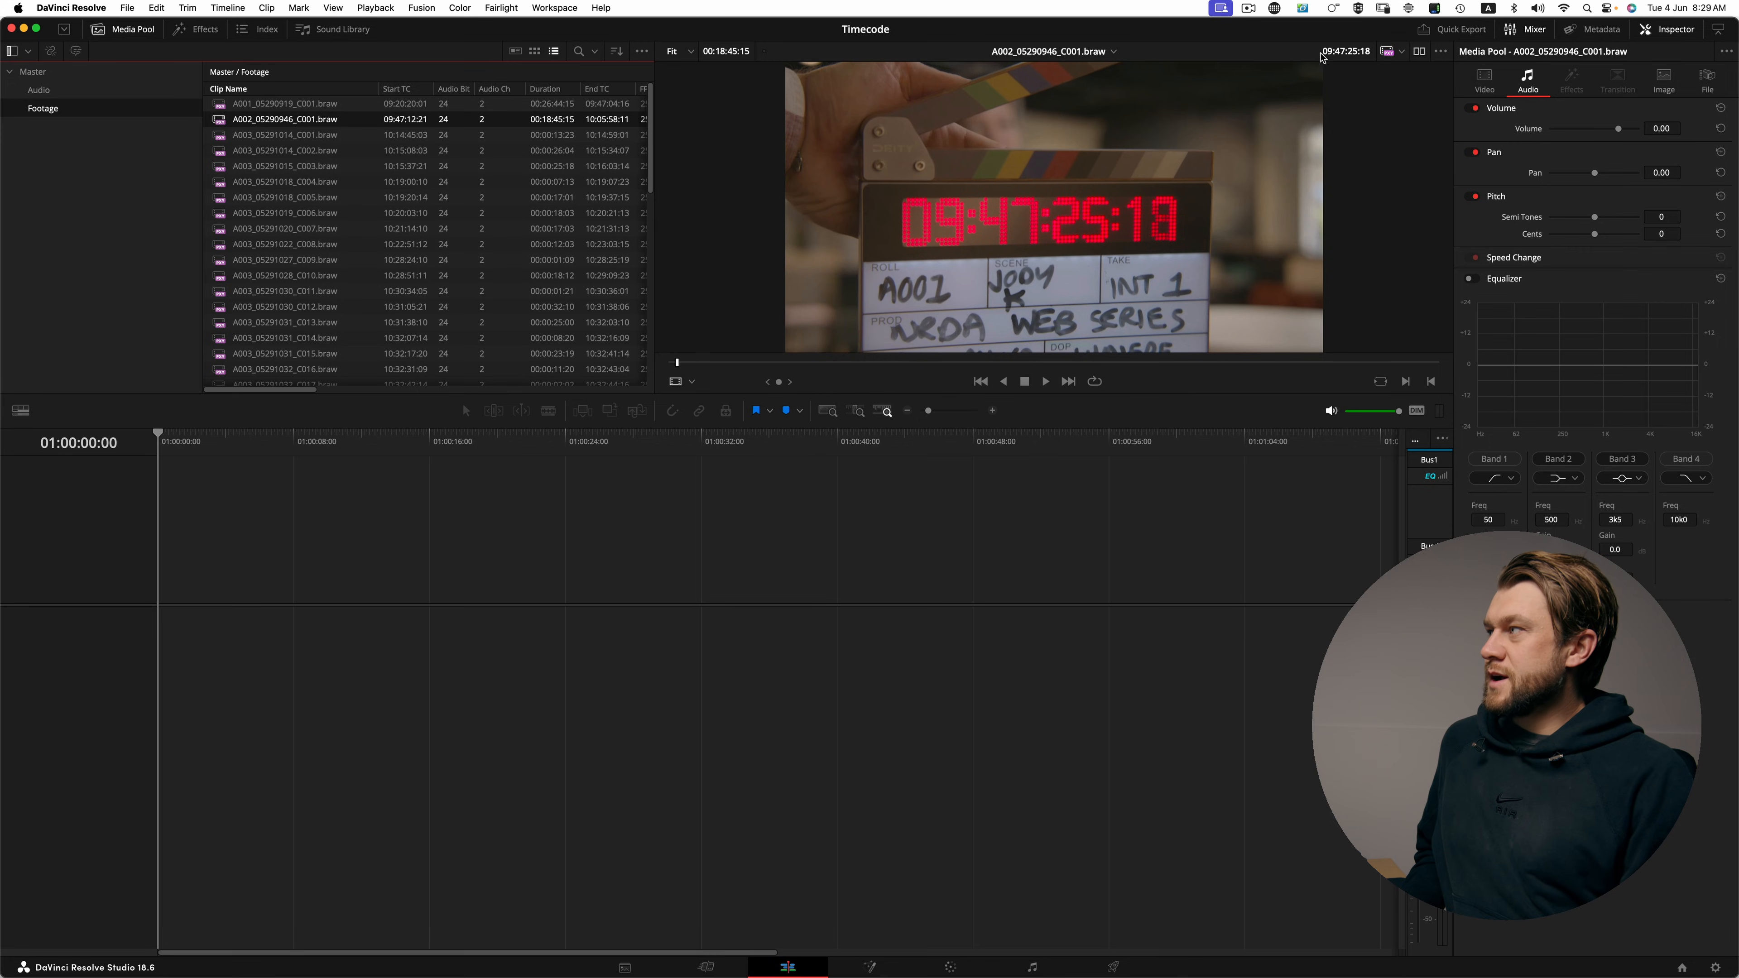
- Compare the A002 clip's viewer timecode with the digits on the filmed slate
scroll(1052, 213, "down", 1)
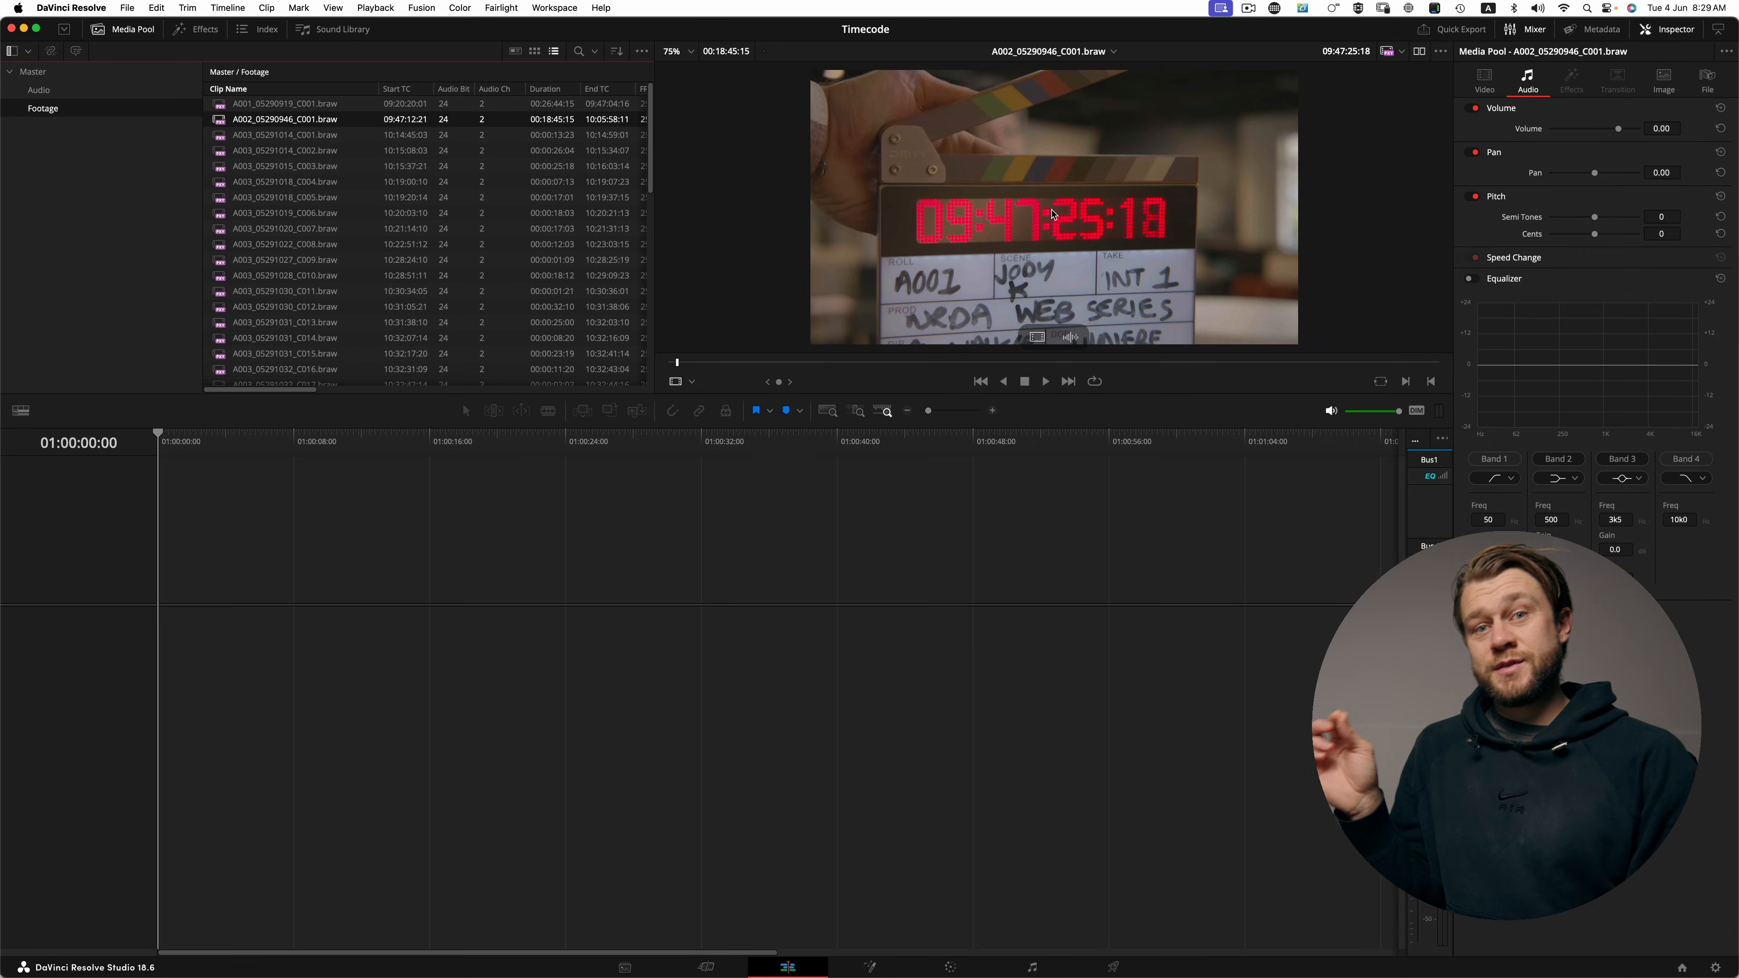
scroll(1052, 212, "up", 2)
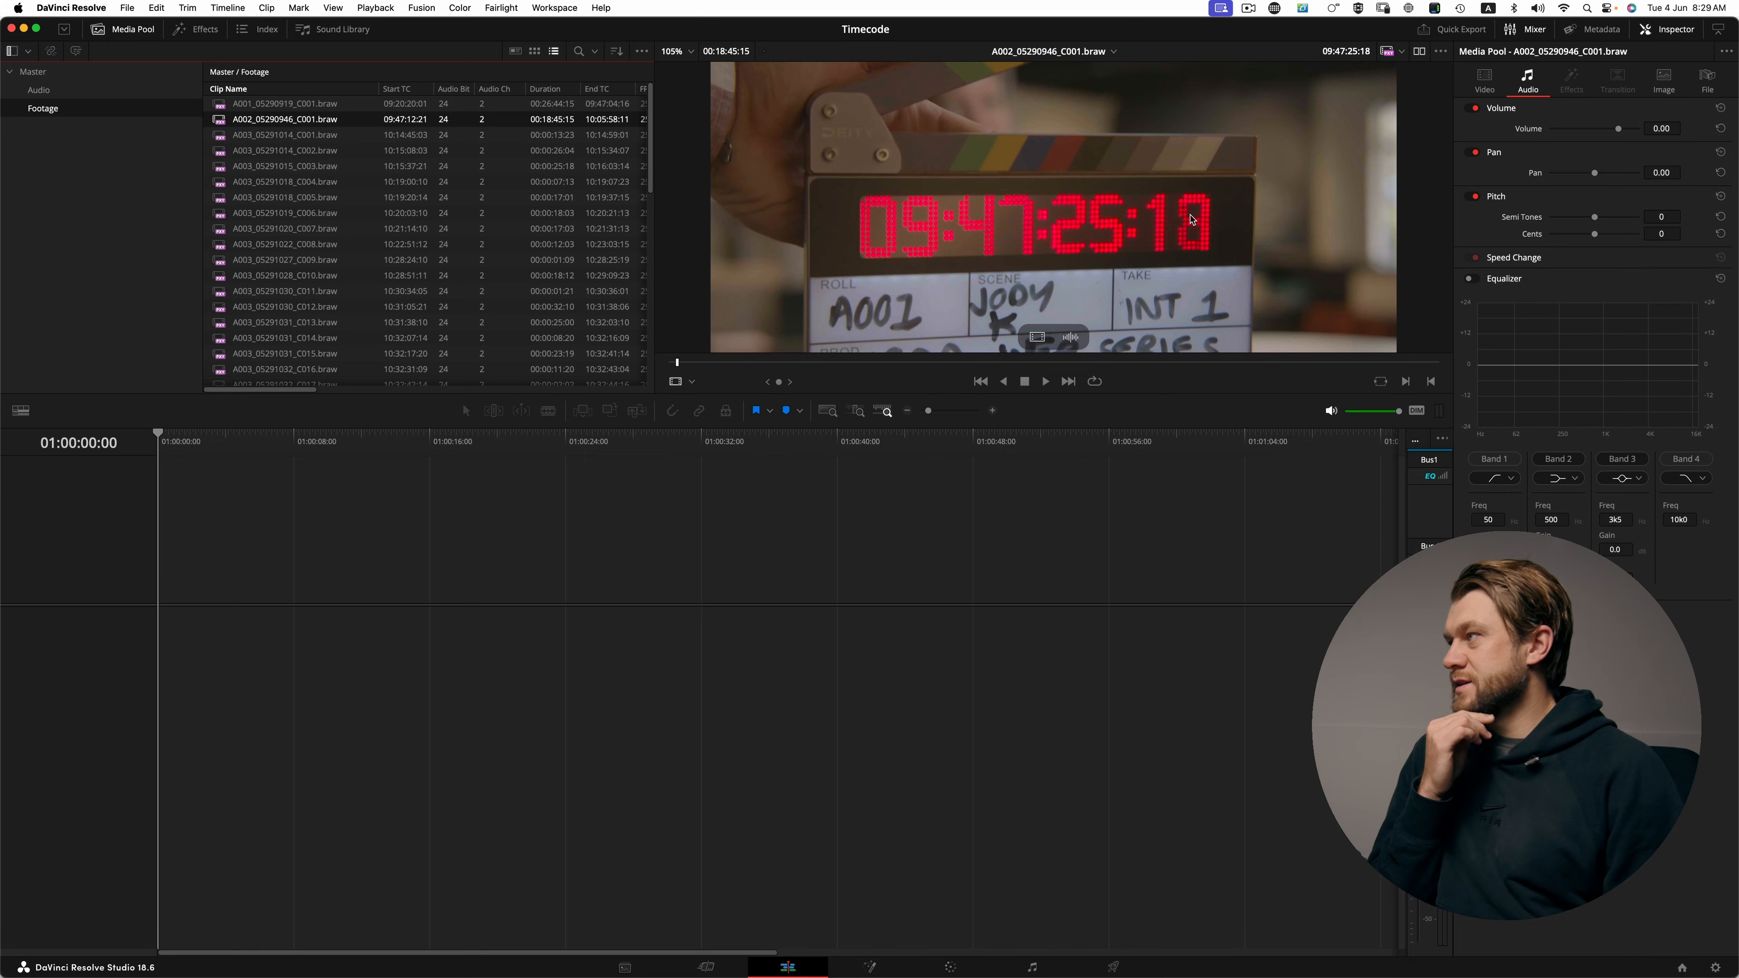
key("Down")
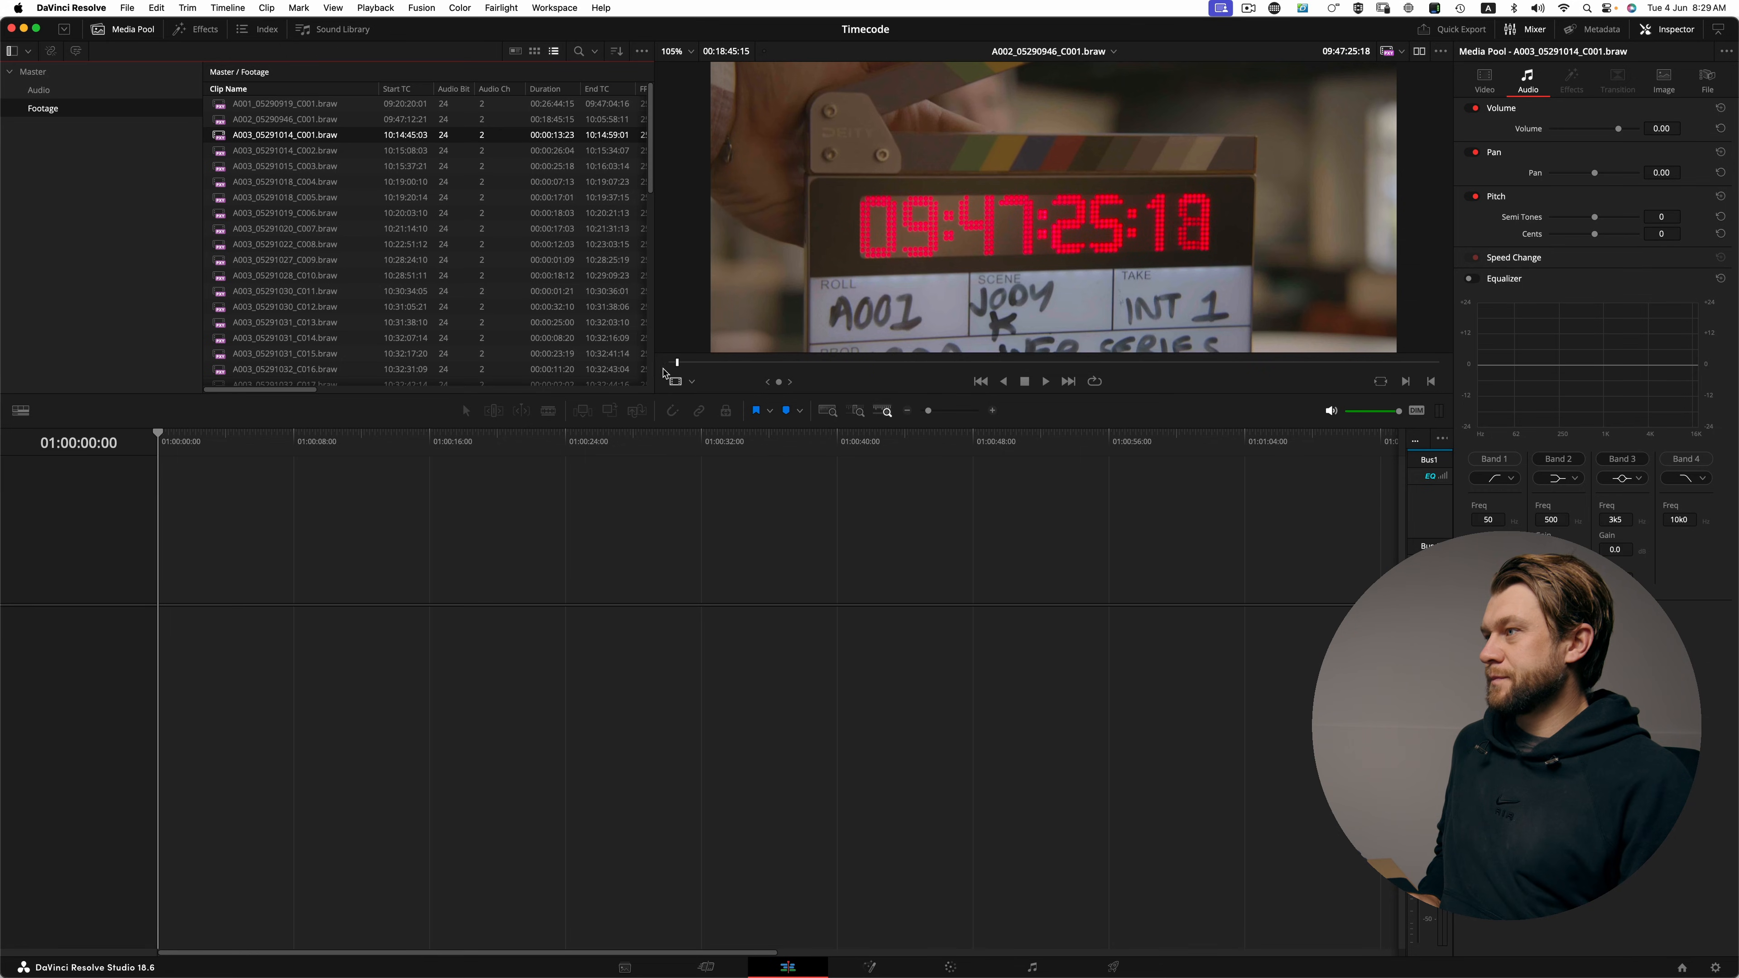
key("Up")
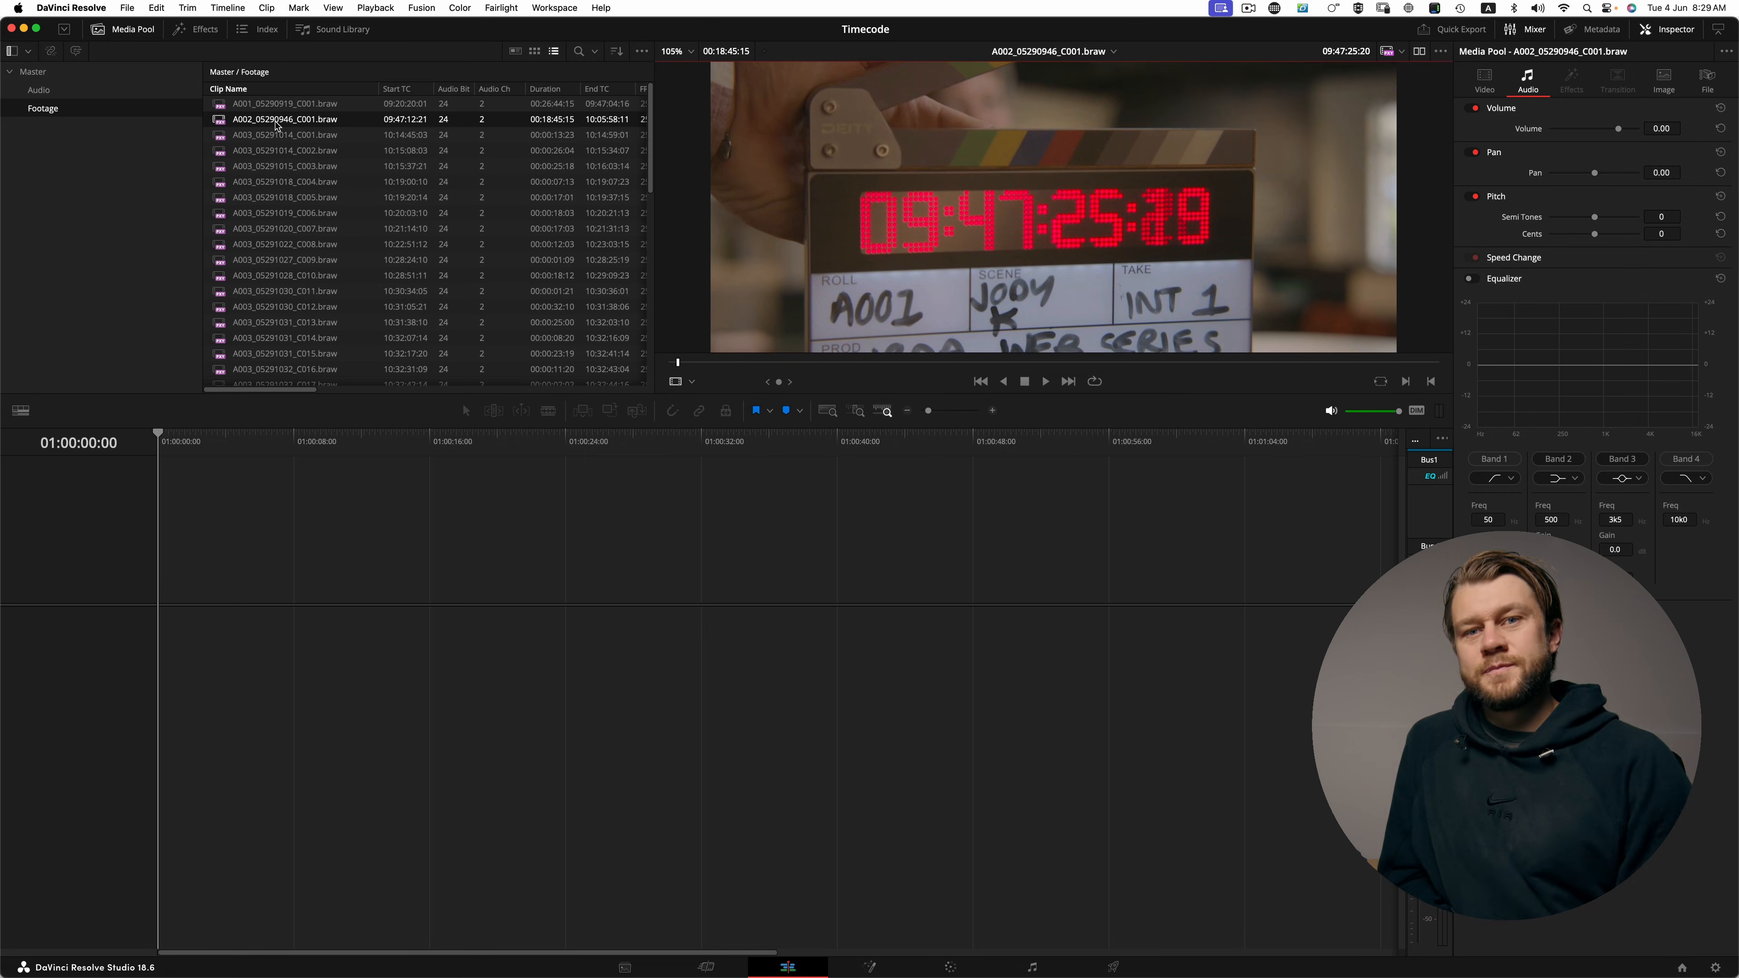
- Show the Footage bin's clips as thumbnails and look through them
left_click(534, 52)
left_click(531, 161)
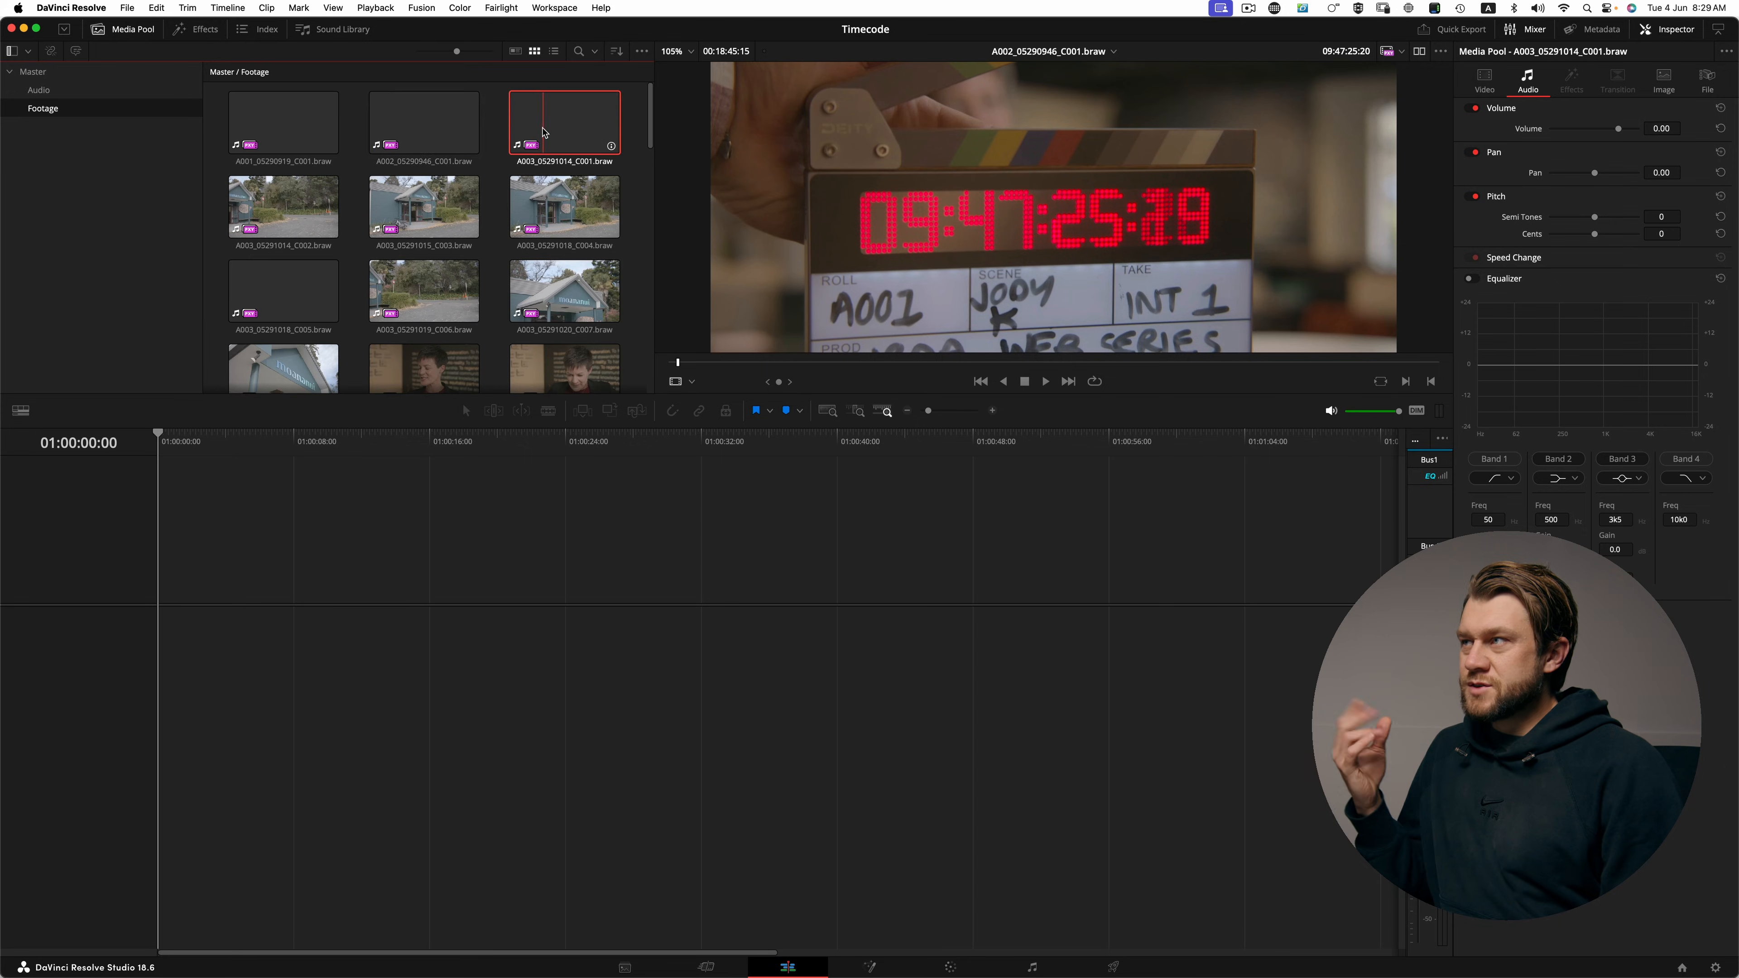
scroll(532, 168, "down", 2)
scroll(532, 168, "down", 8)
left_click(532, 161)
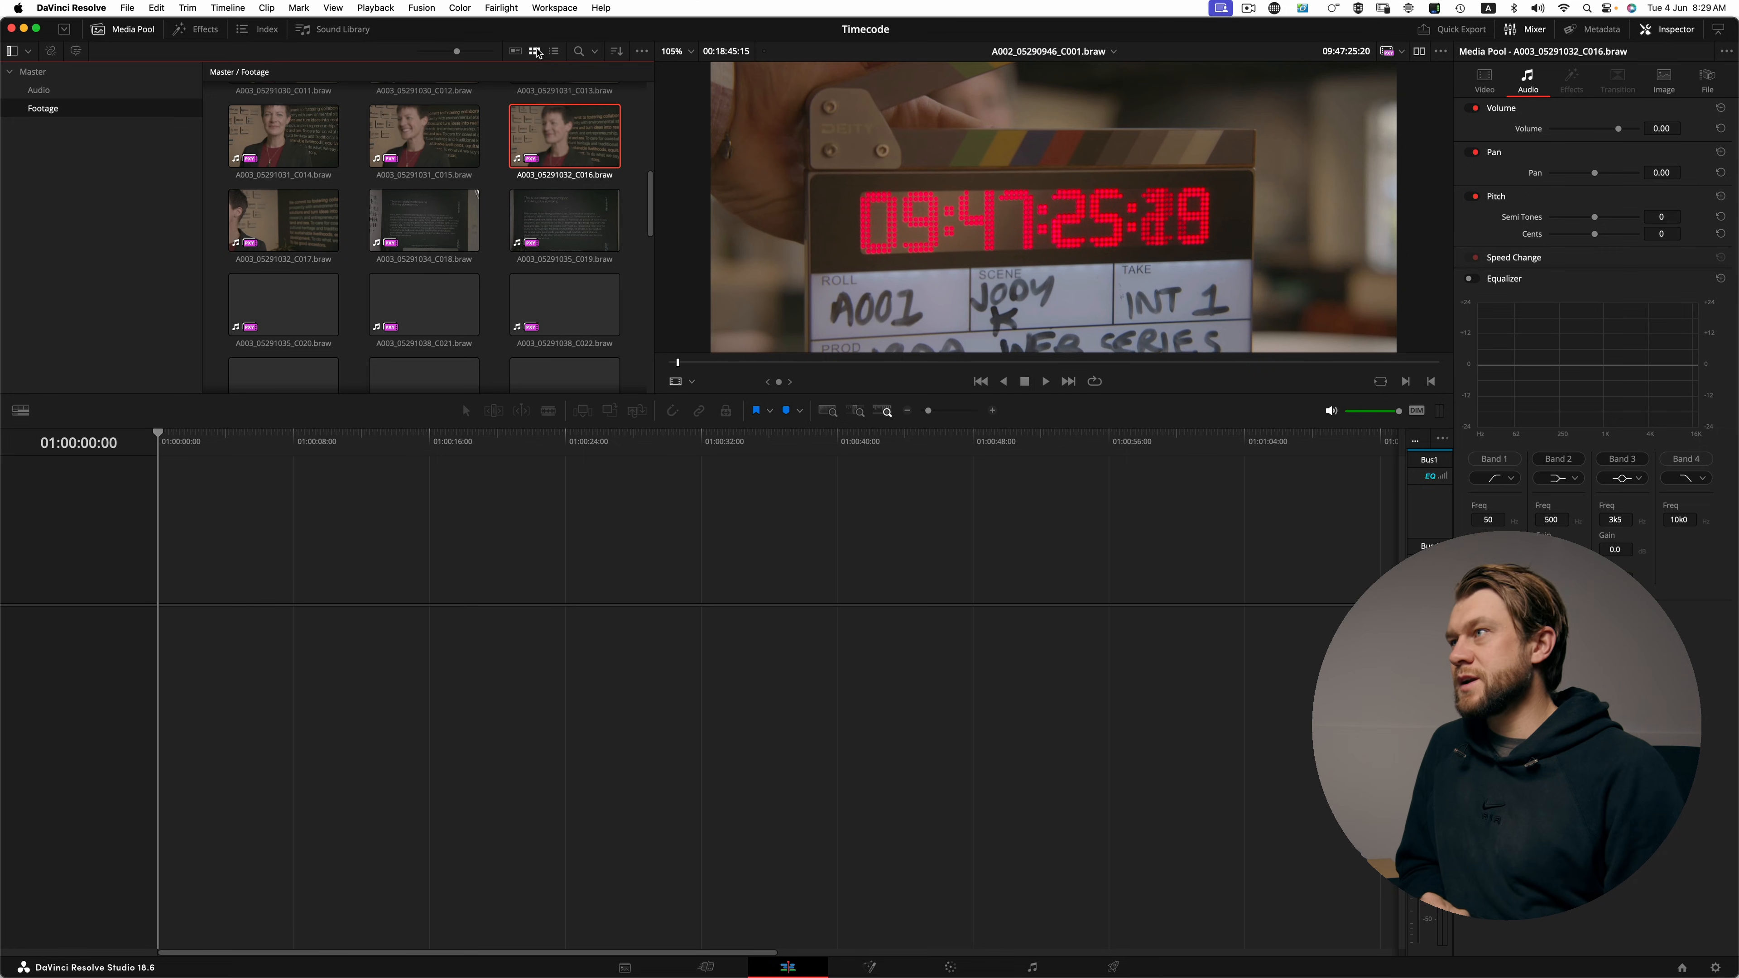
scroll(432, 142, "up", 10)
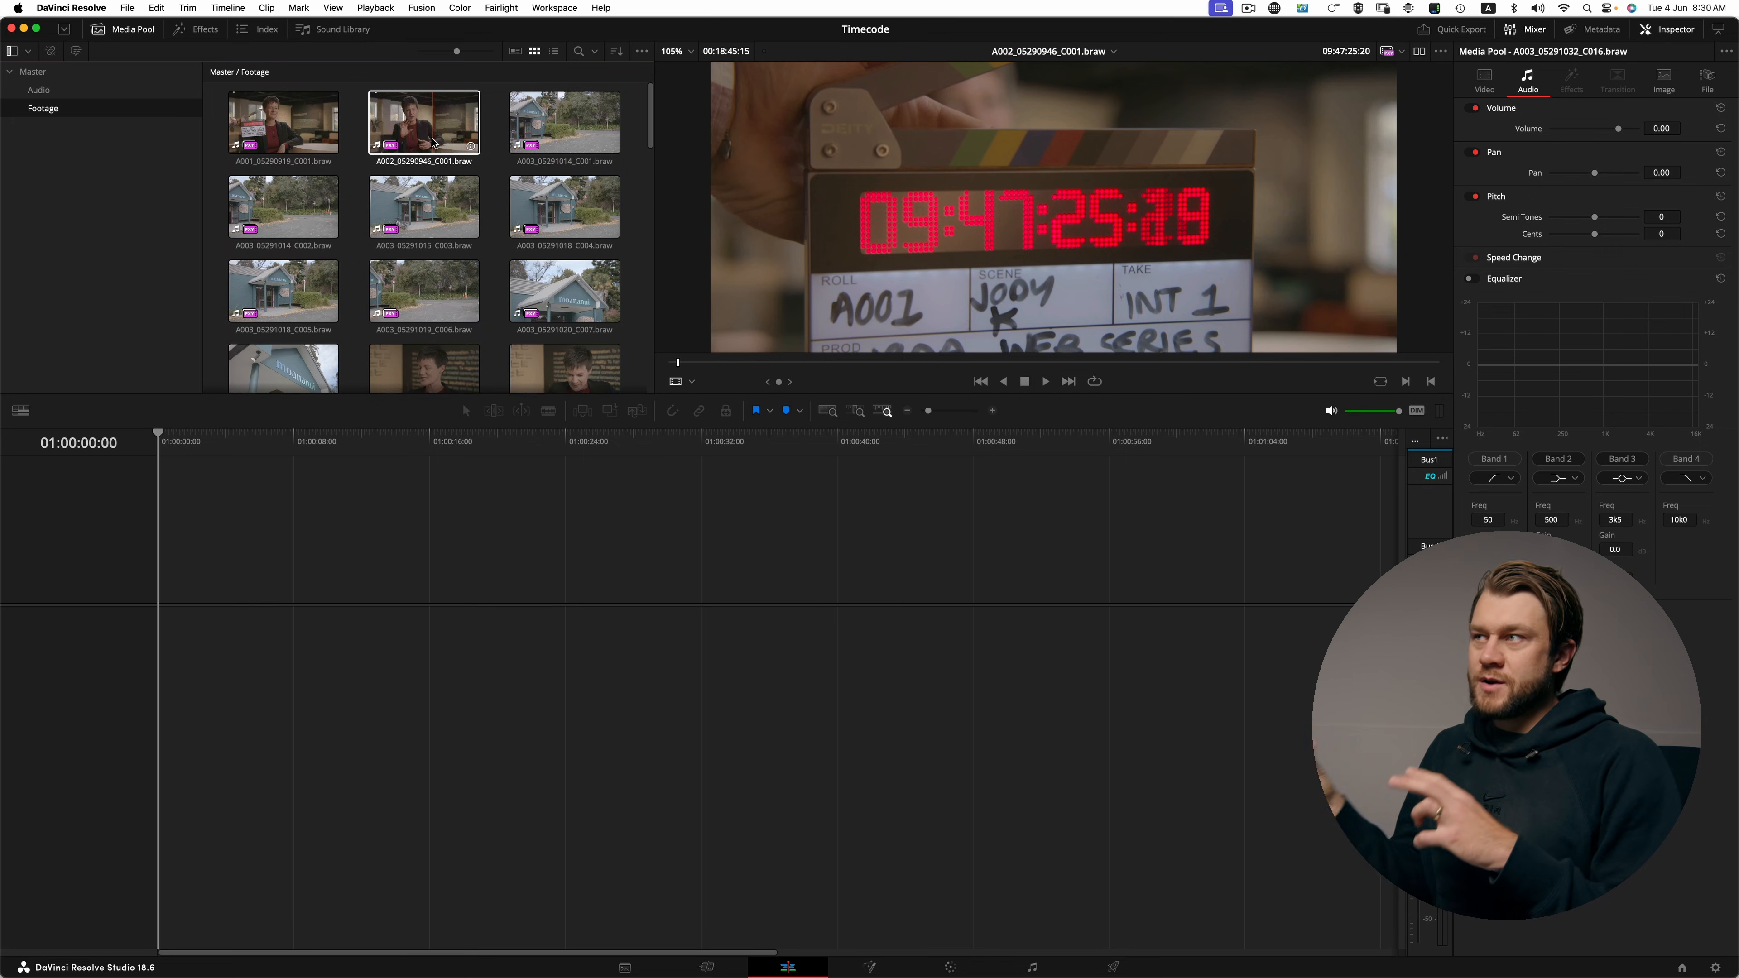
- Load the T001 WAV recording from the Audio bin in the viewer and show the bin as a list with timecodes
left_click(42, 93)
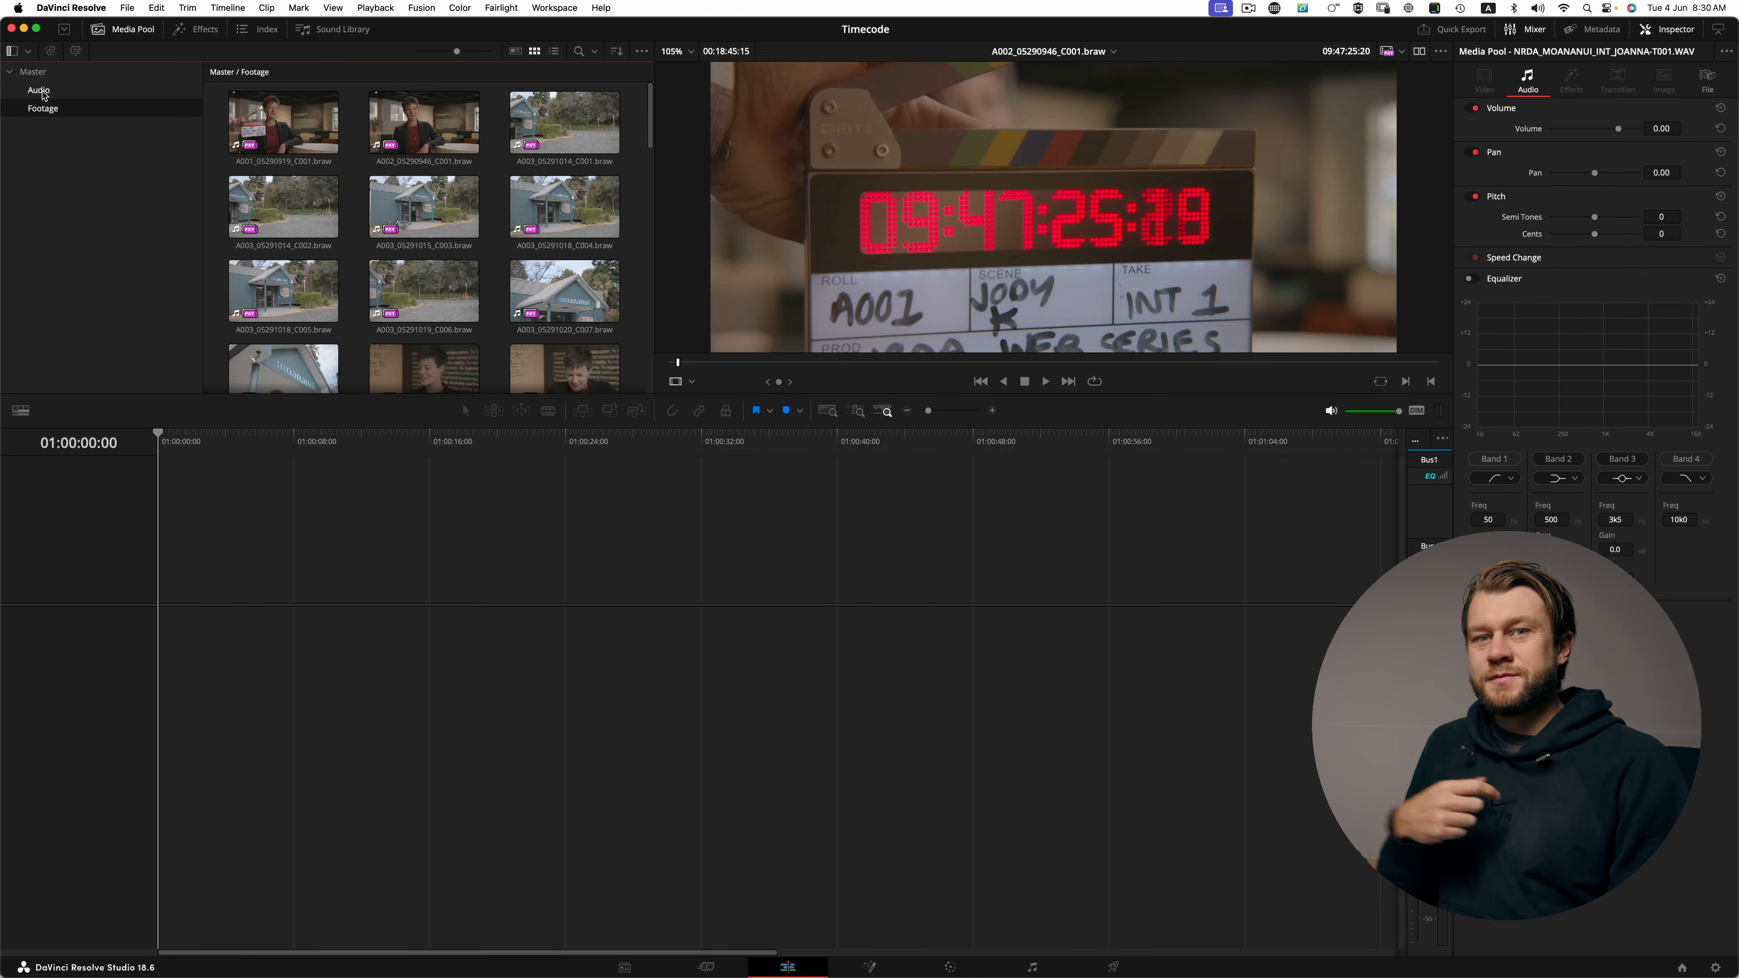
left_click(39, 90)
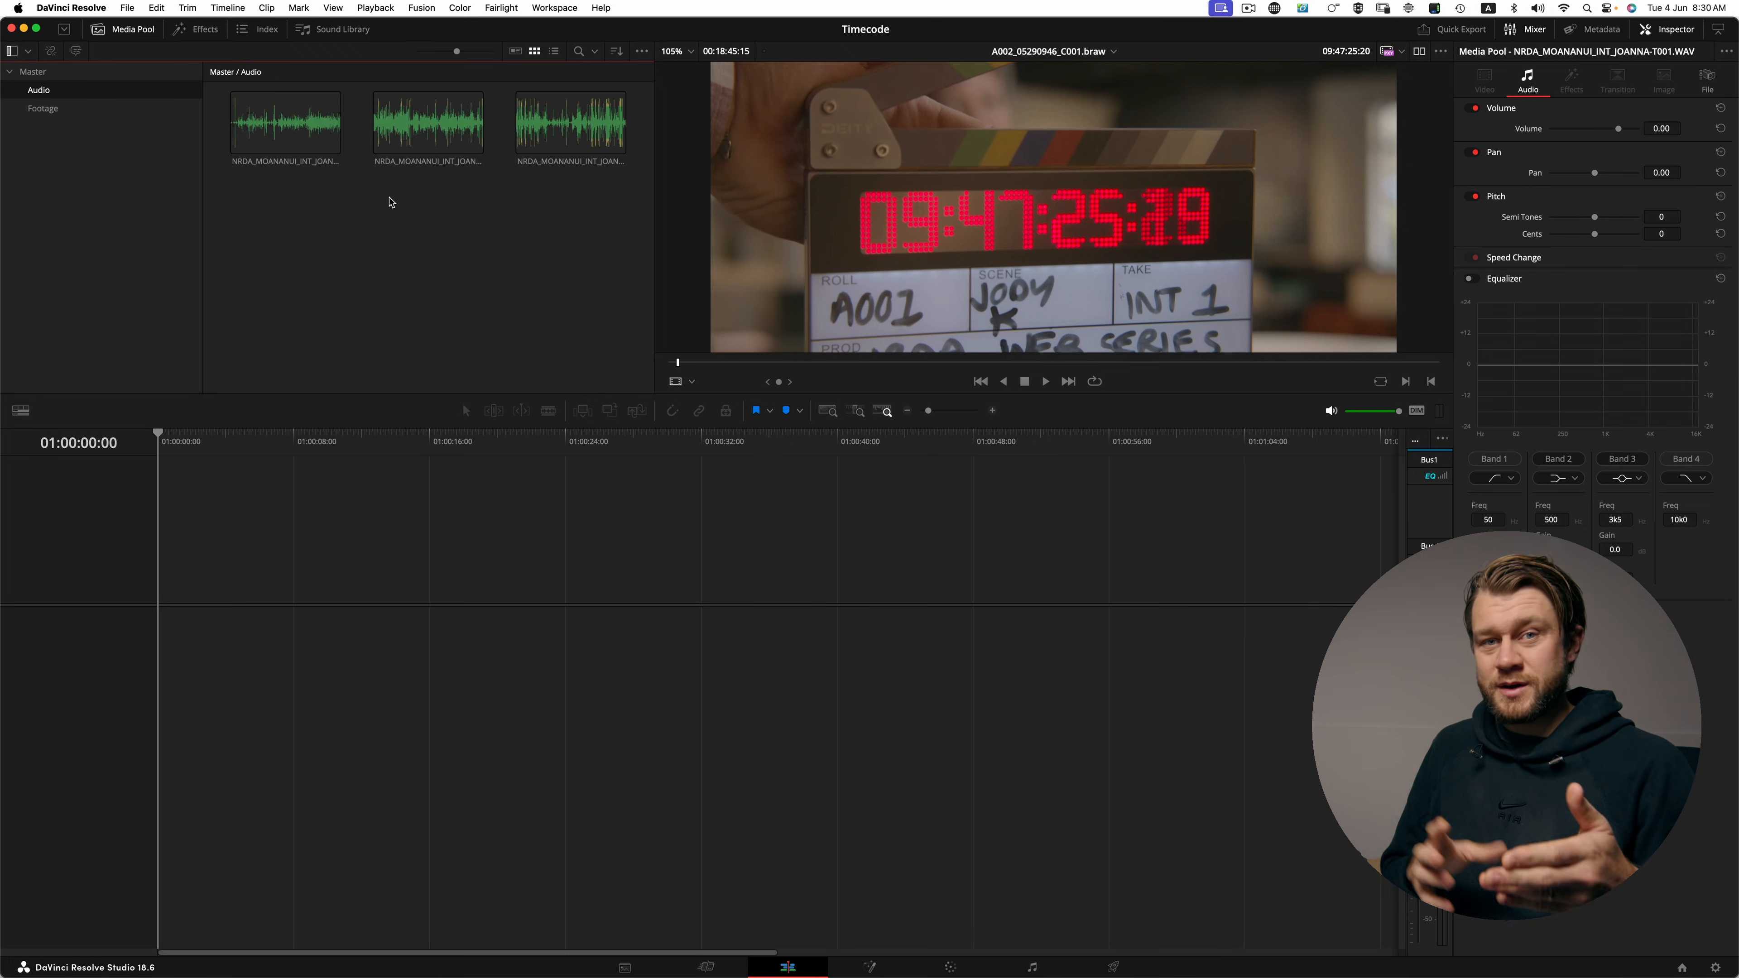
left_click(252, 138)
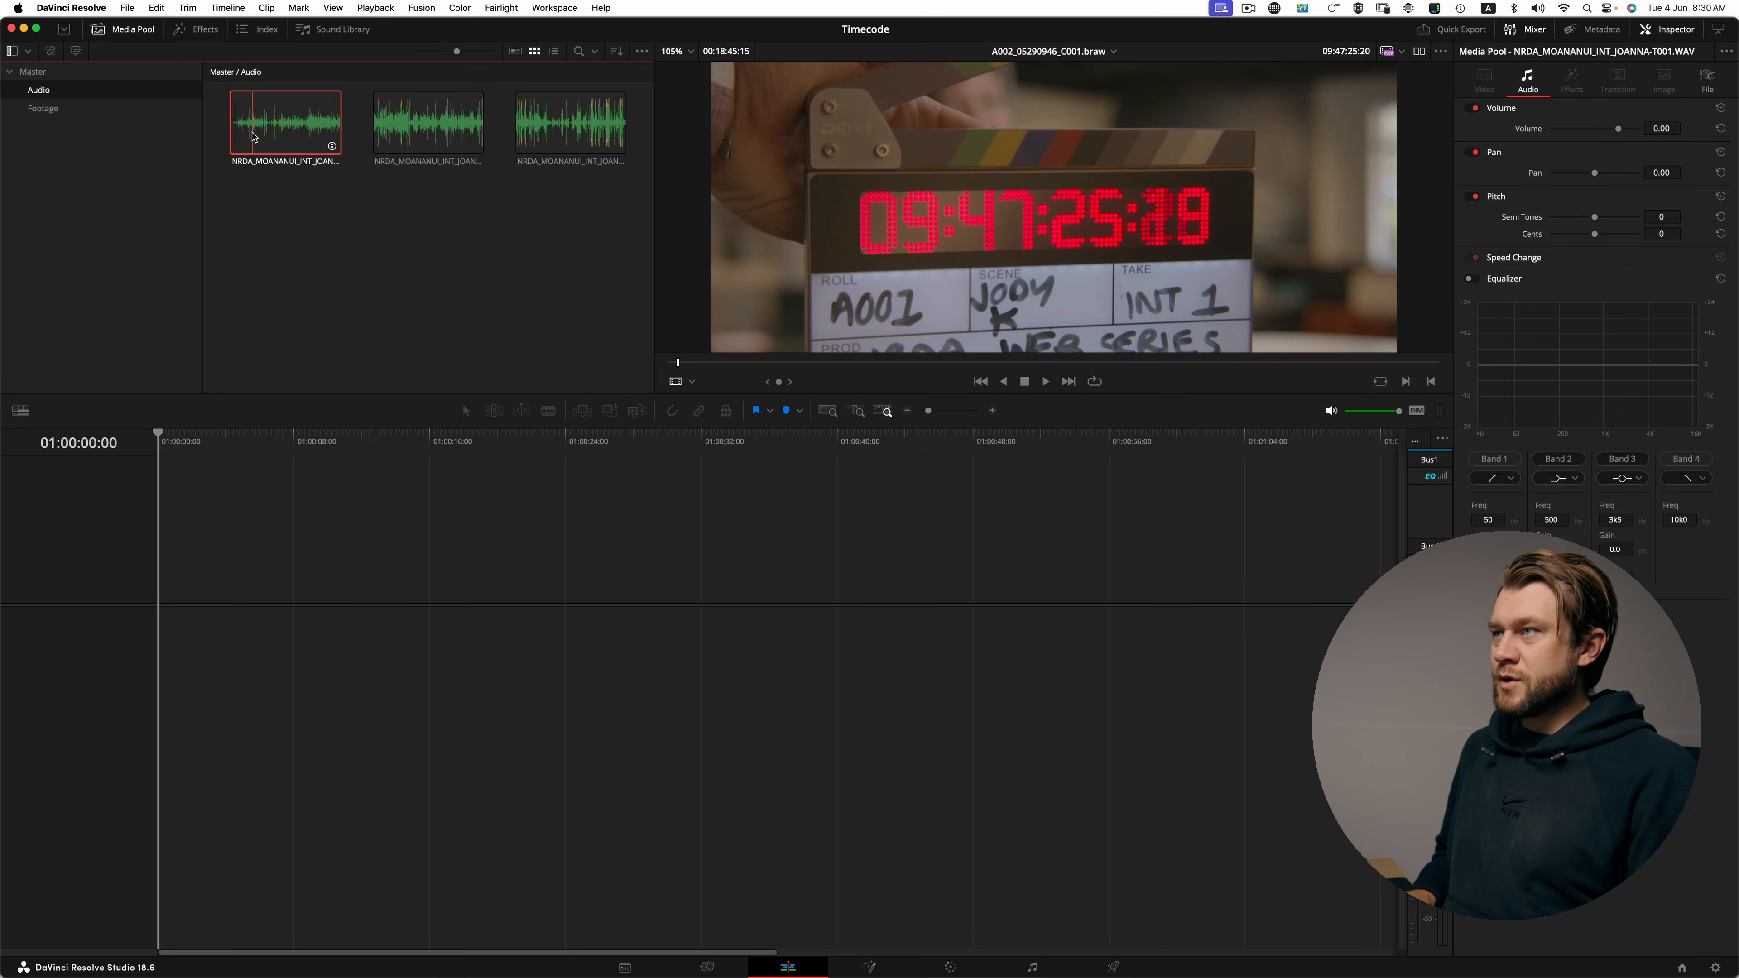
double_click(252, 137)
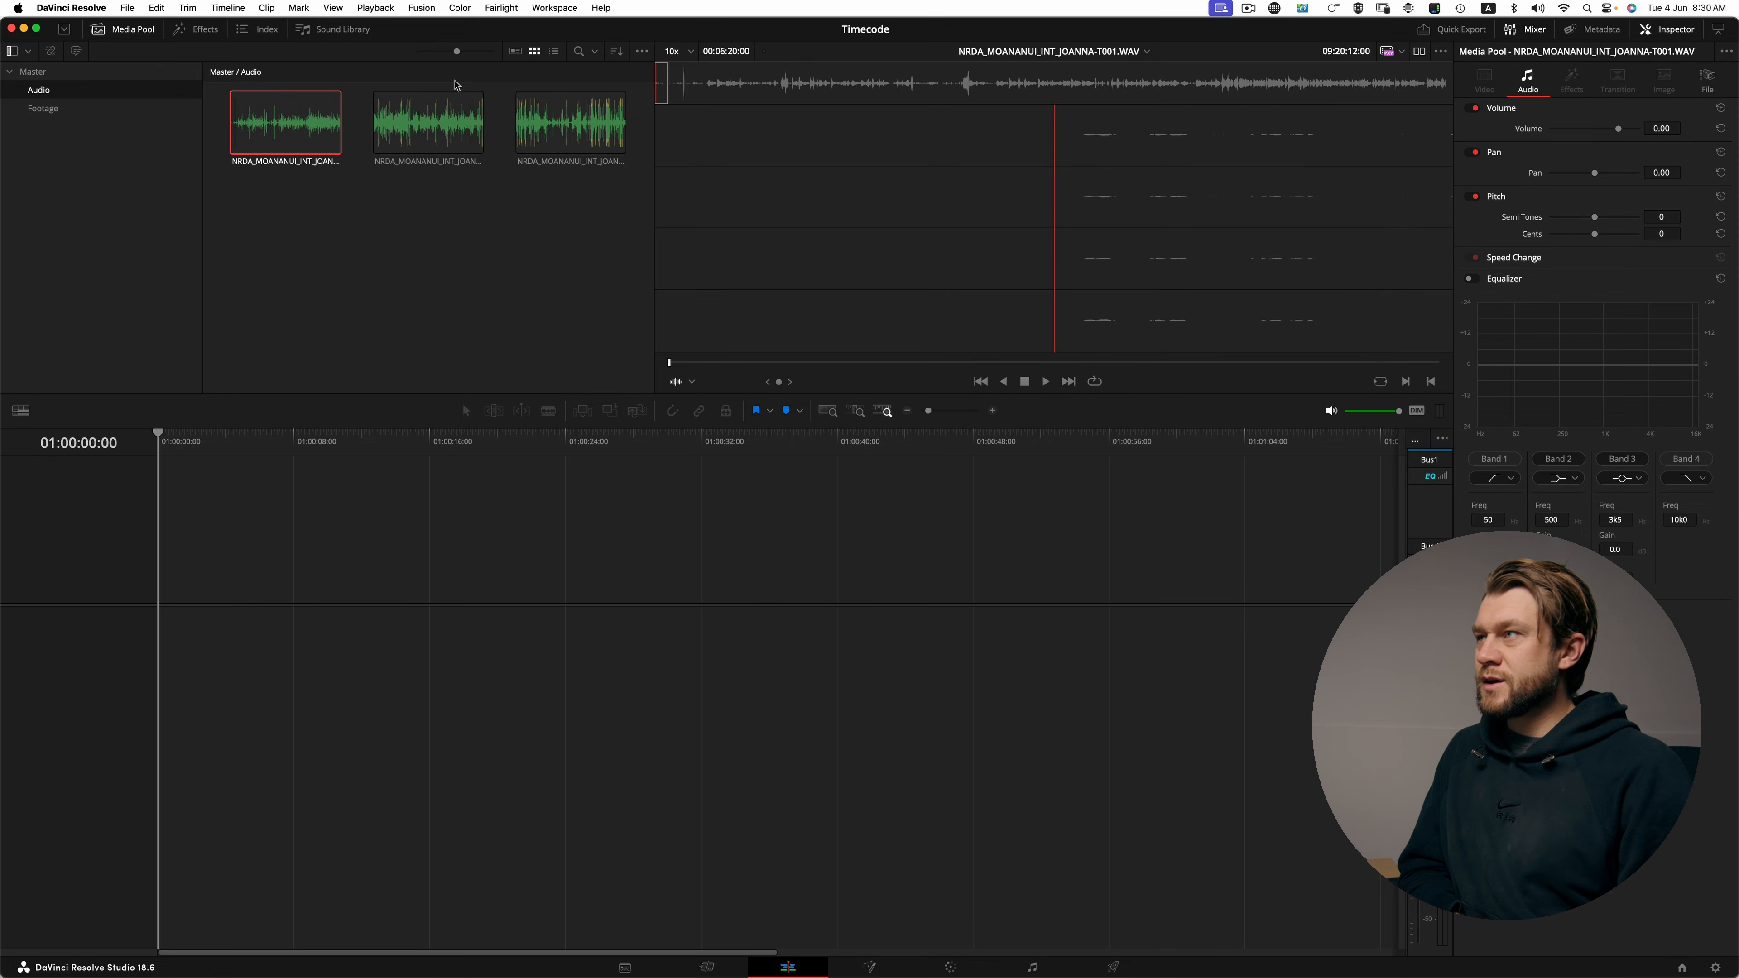
left_click(554, 52)
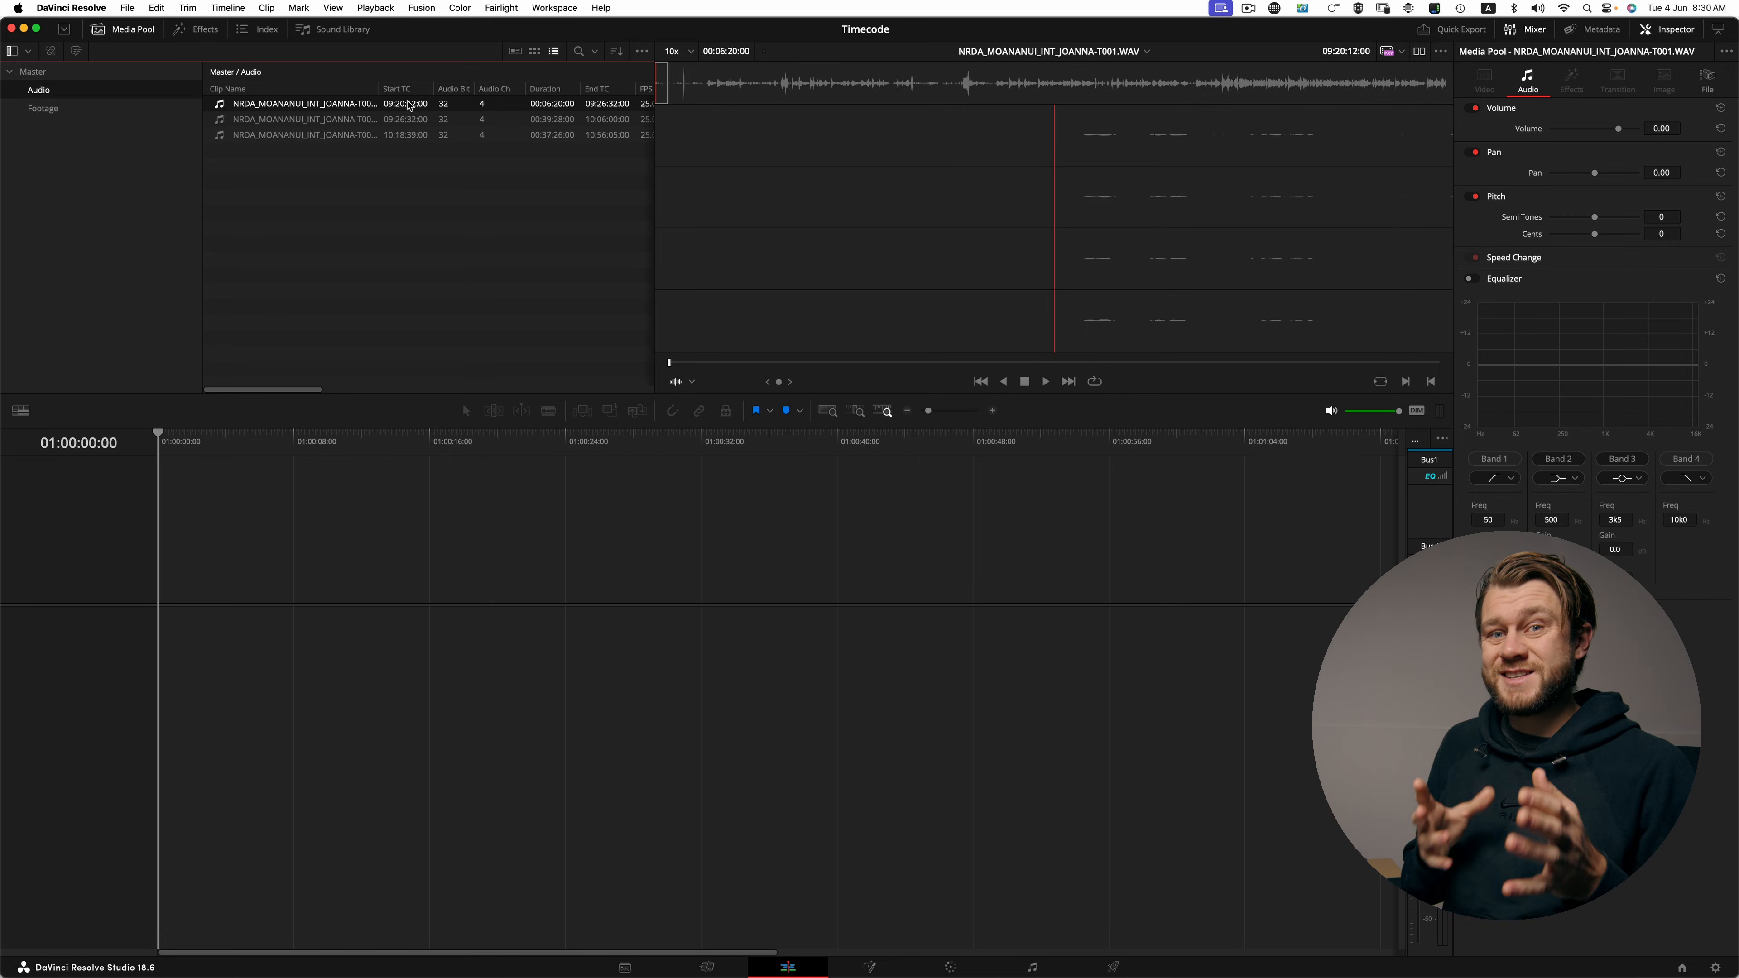
- Create a bin named Timelines under Master and open it
left_click(41, 71)
key("super+shift+n")
type("Timelines")
key("Return")
left_click(26, 130)
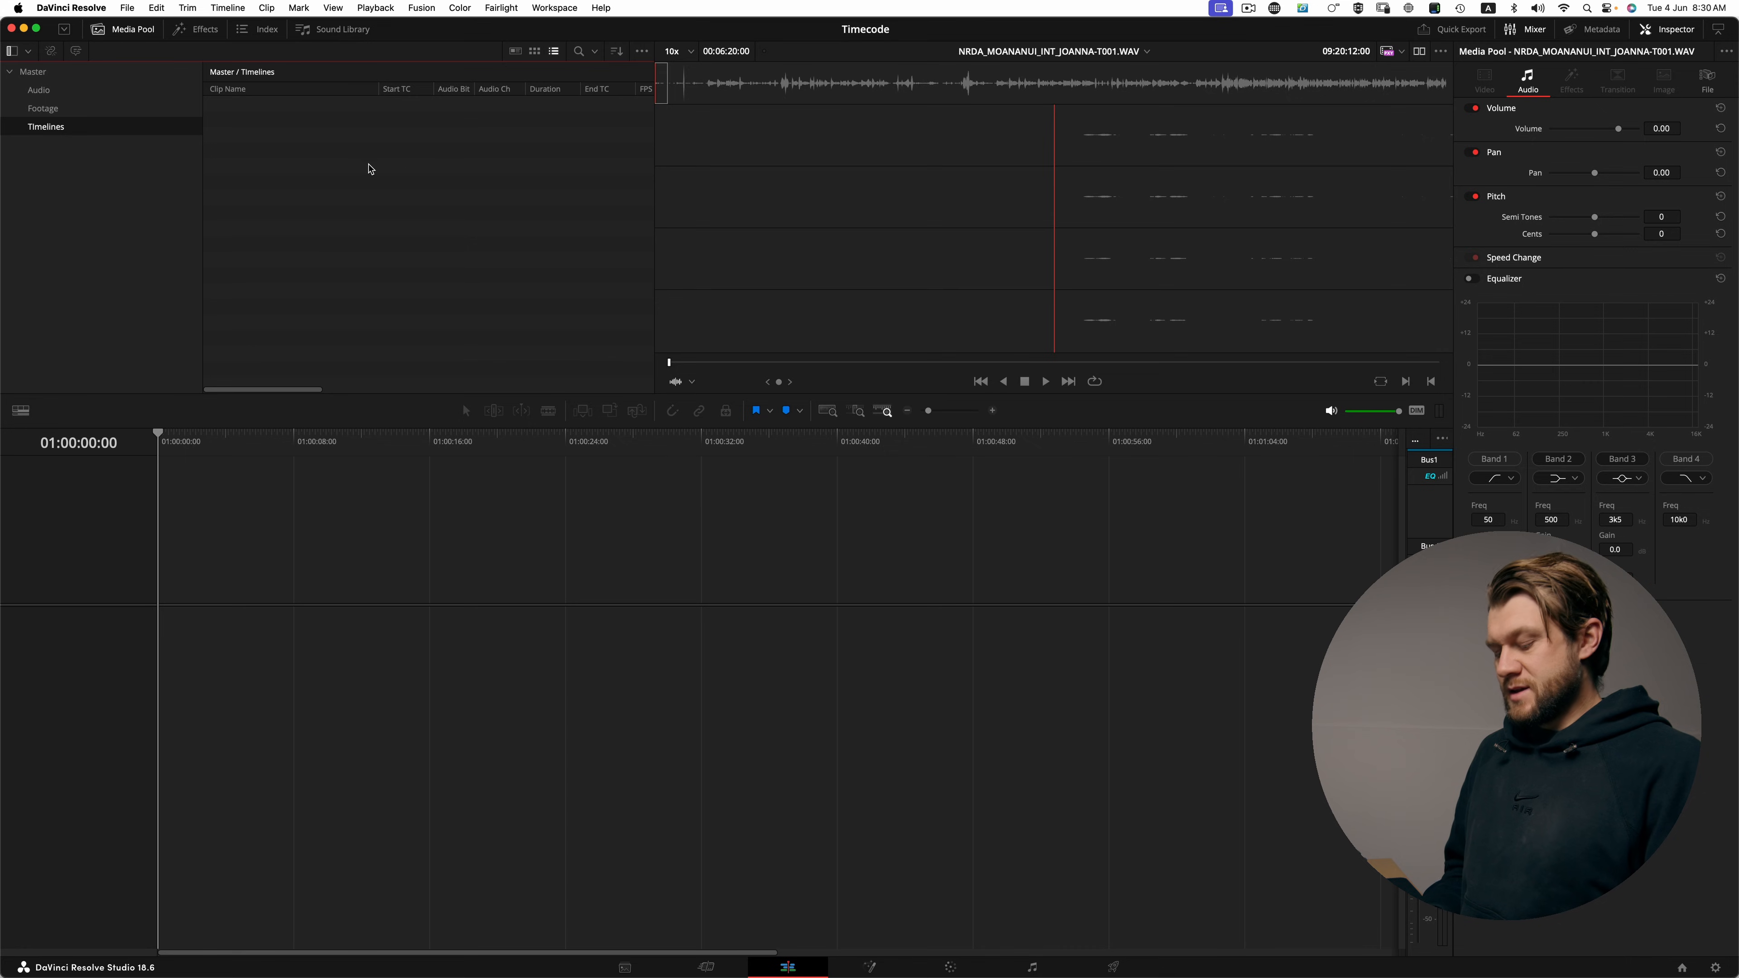
- Start a new timeline in the Timelines bin and name it "Dailies Stringout_TOD"
key("super+n")
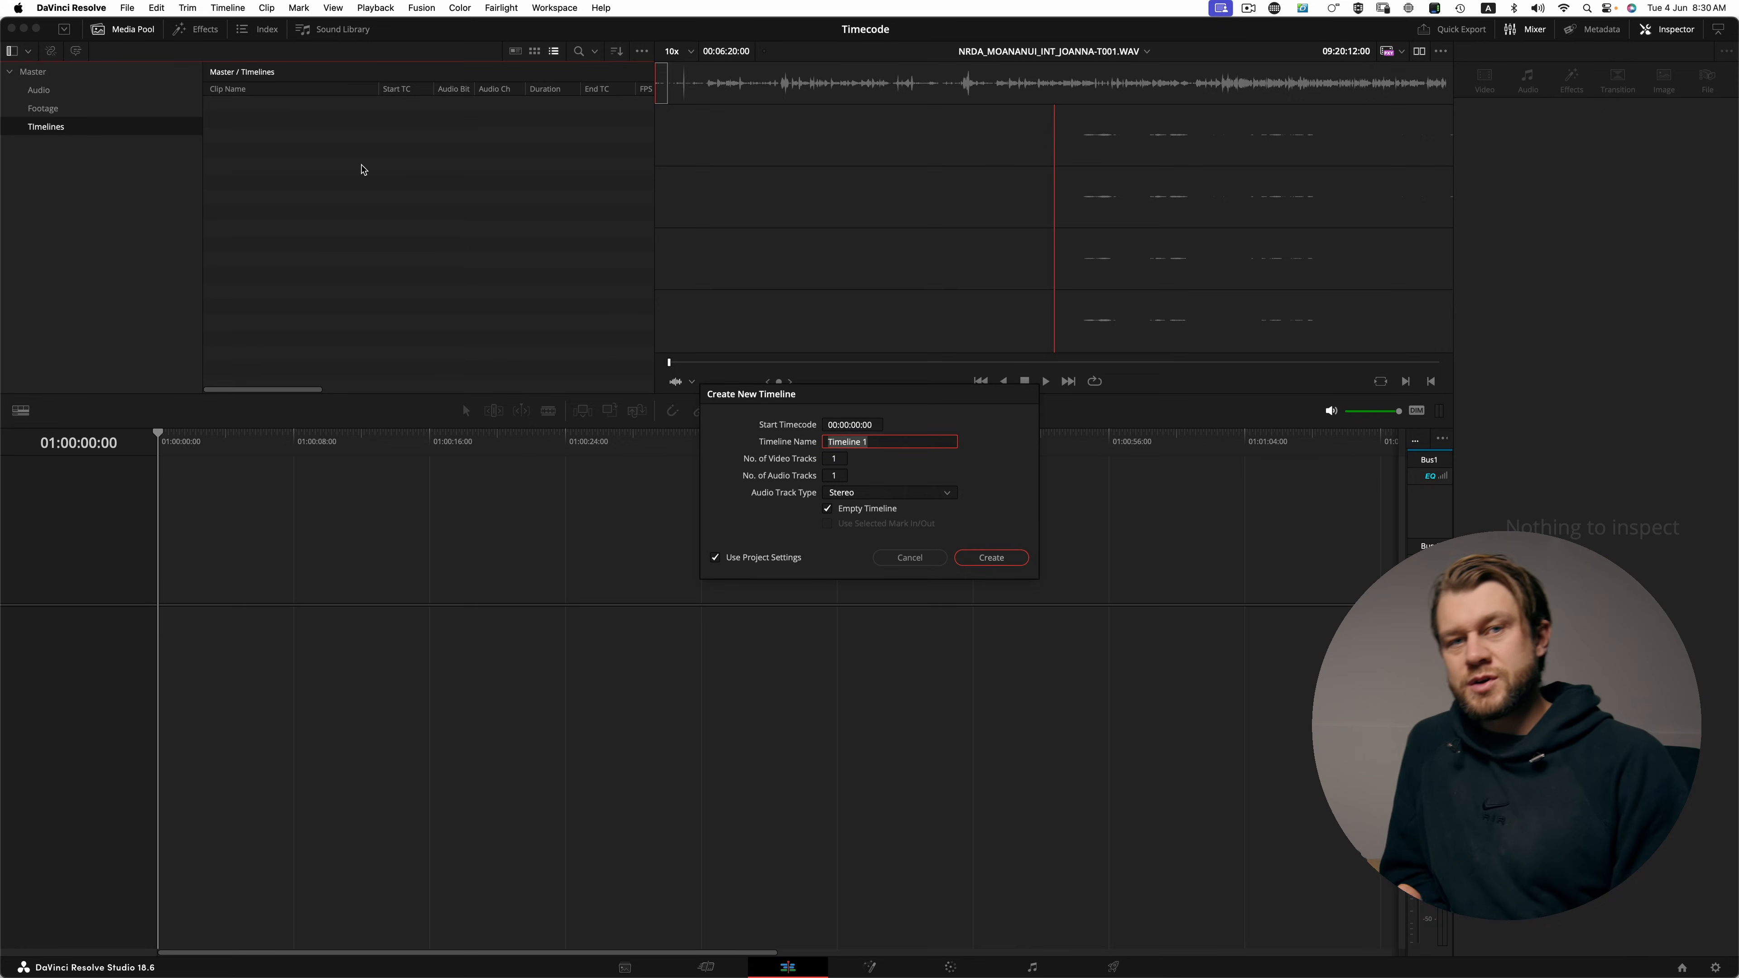
left_click(889, 557)
right_click(414, 207)
mouse_move(490, 221)
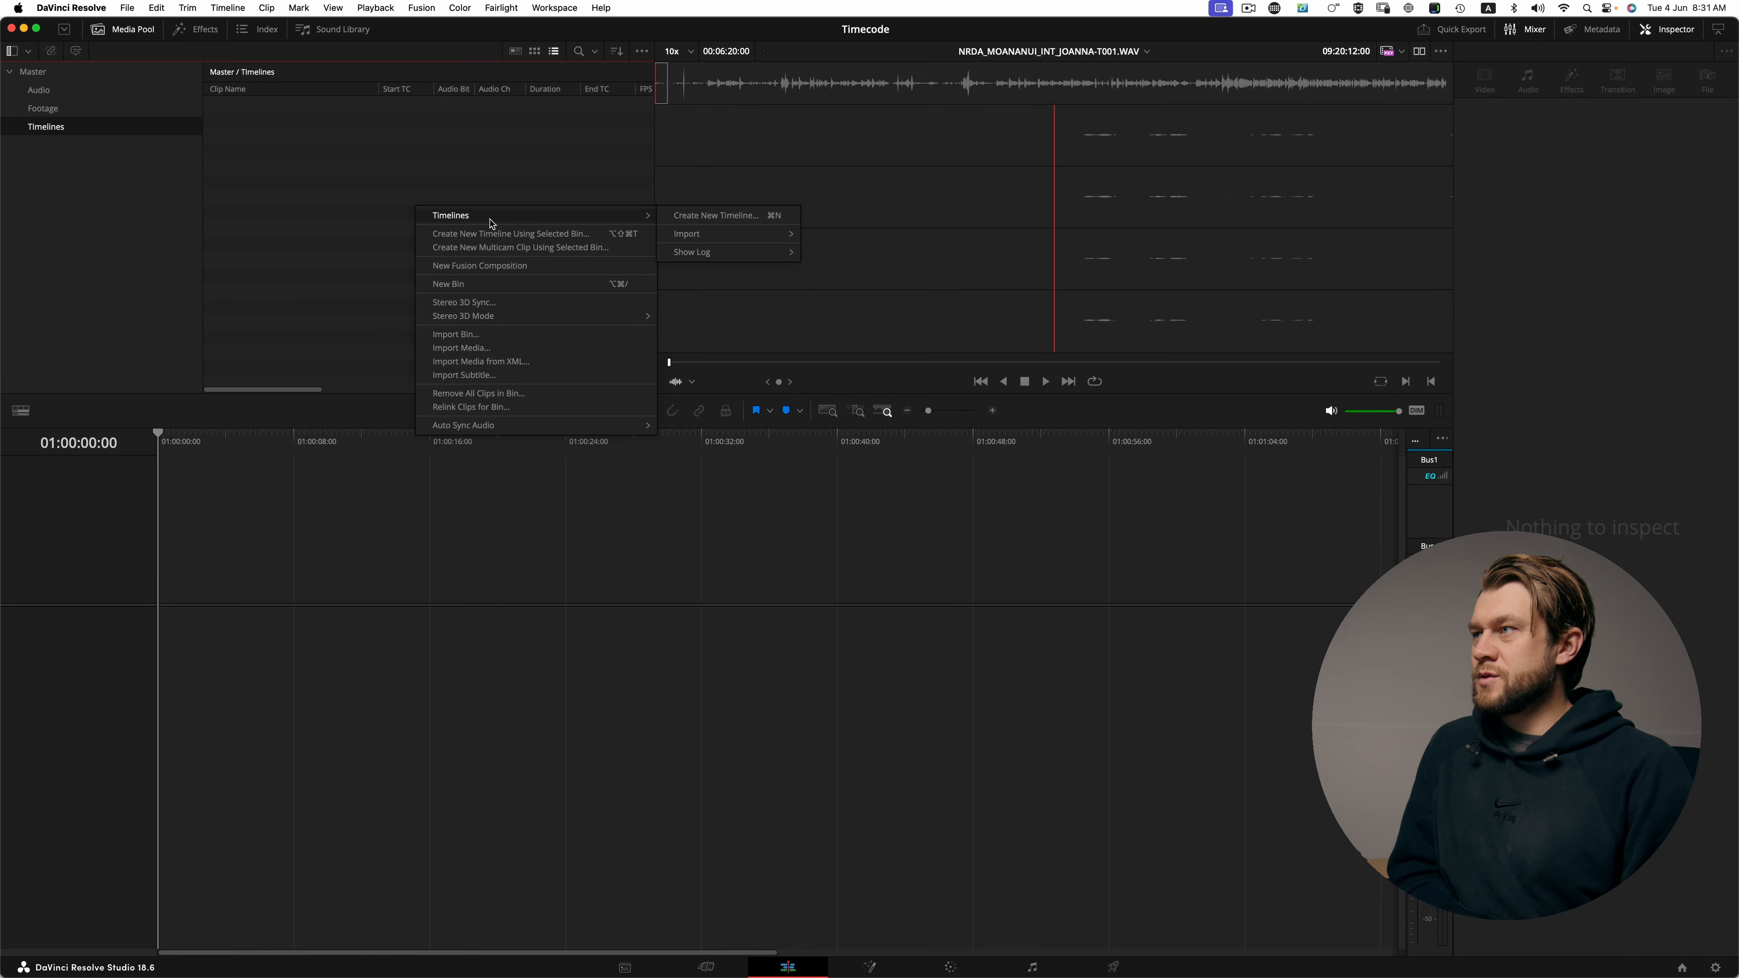
left_click(705, 215)
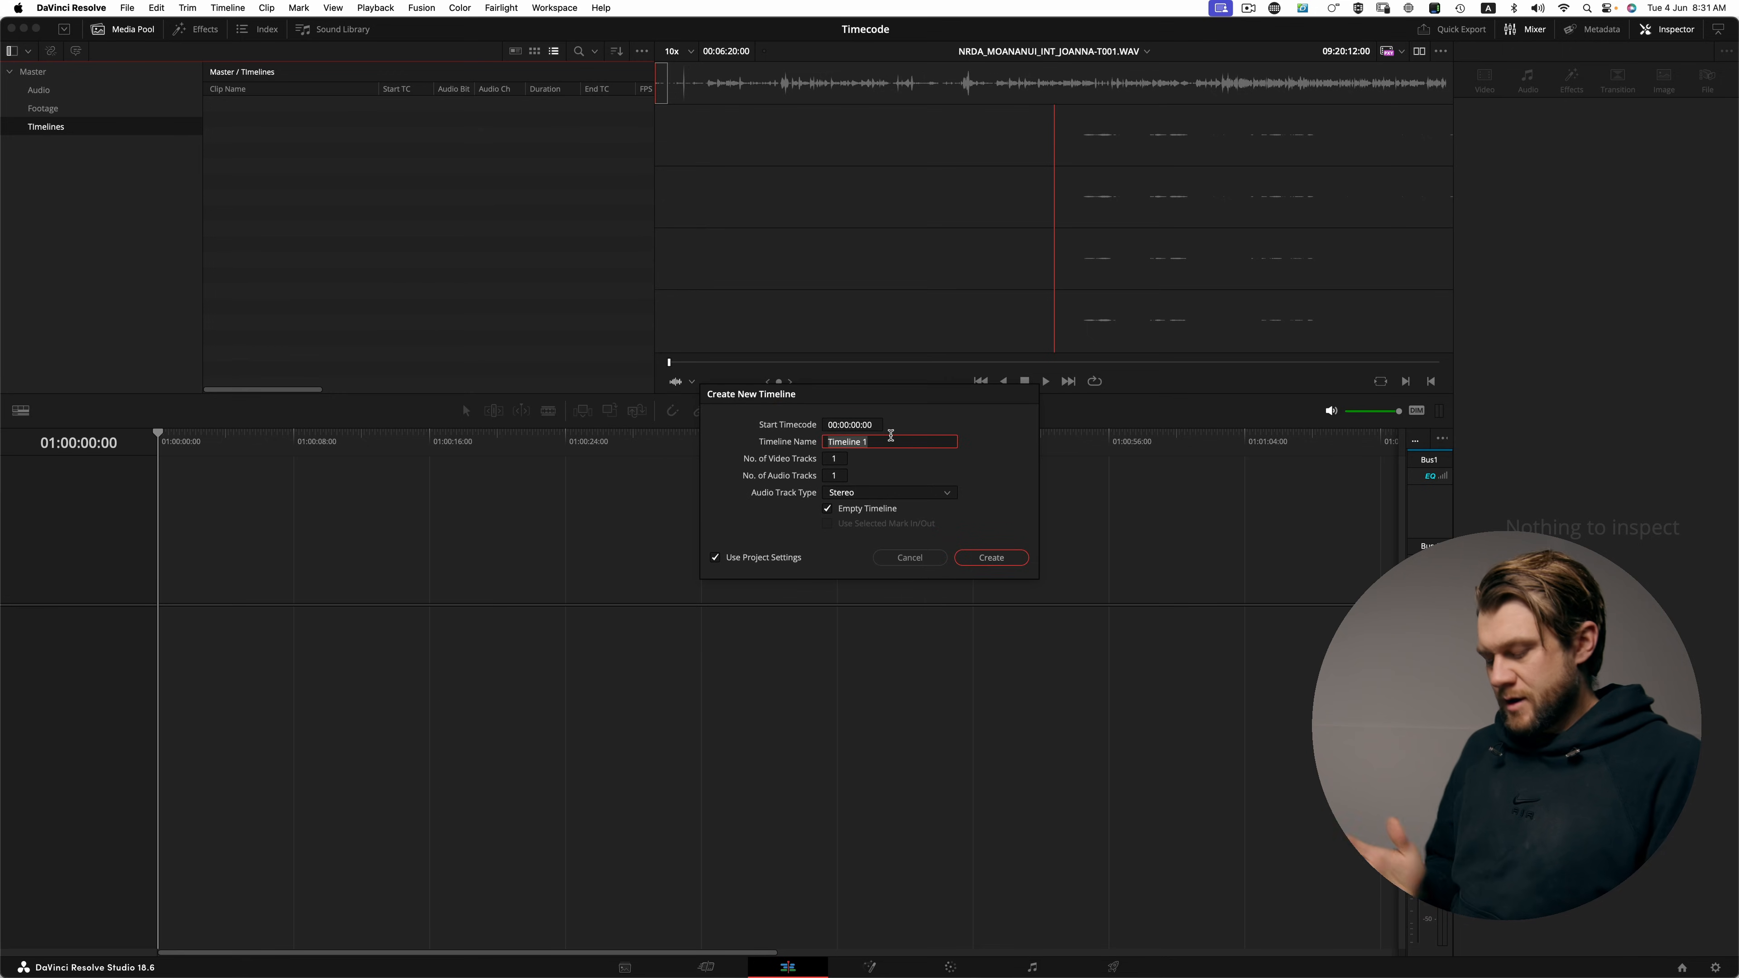
type("Dailies St")
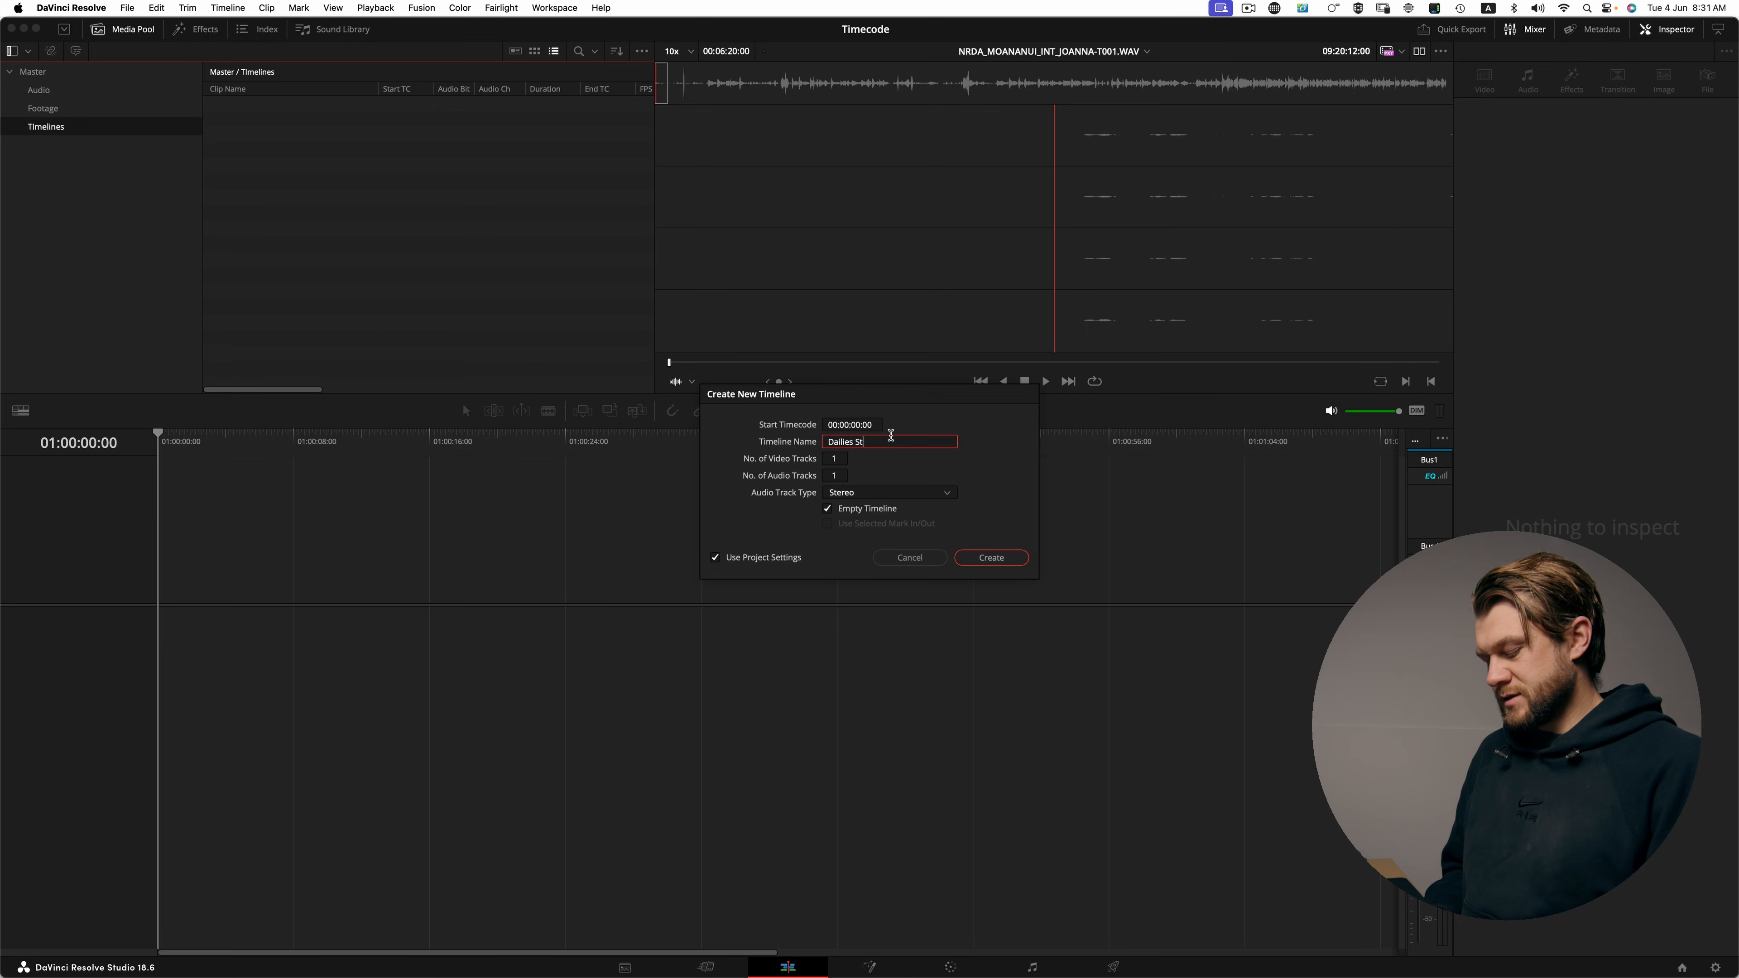
type("ringout_TOD")
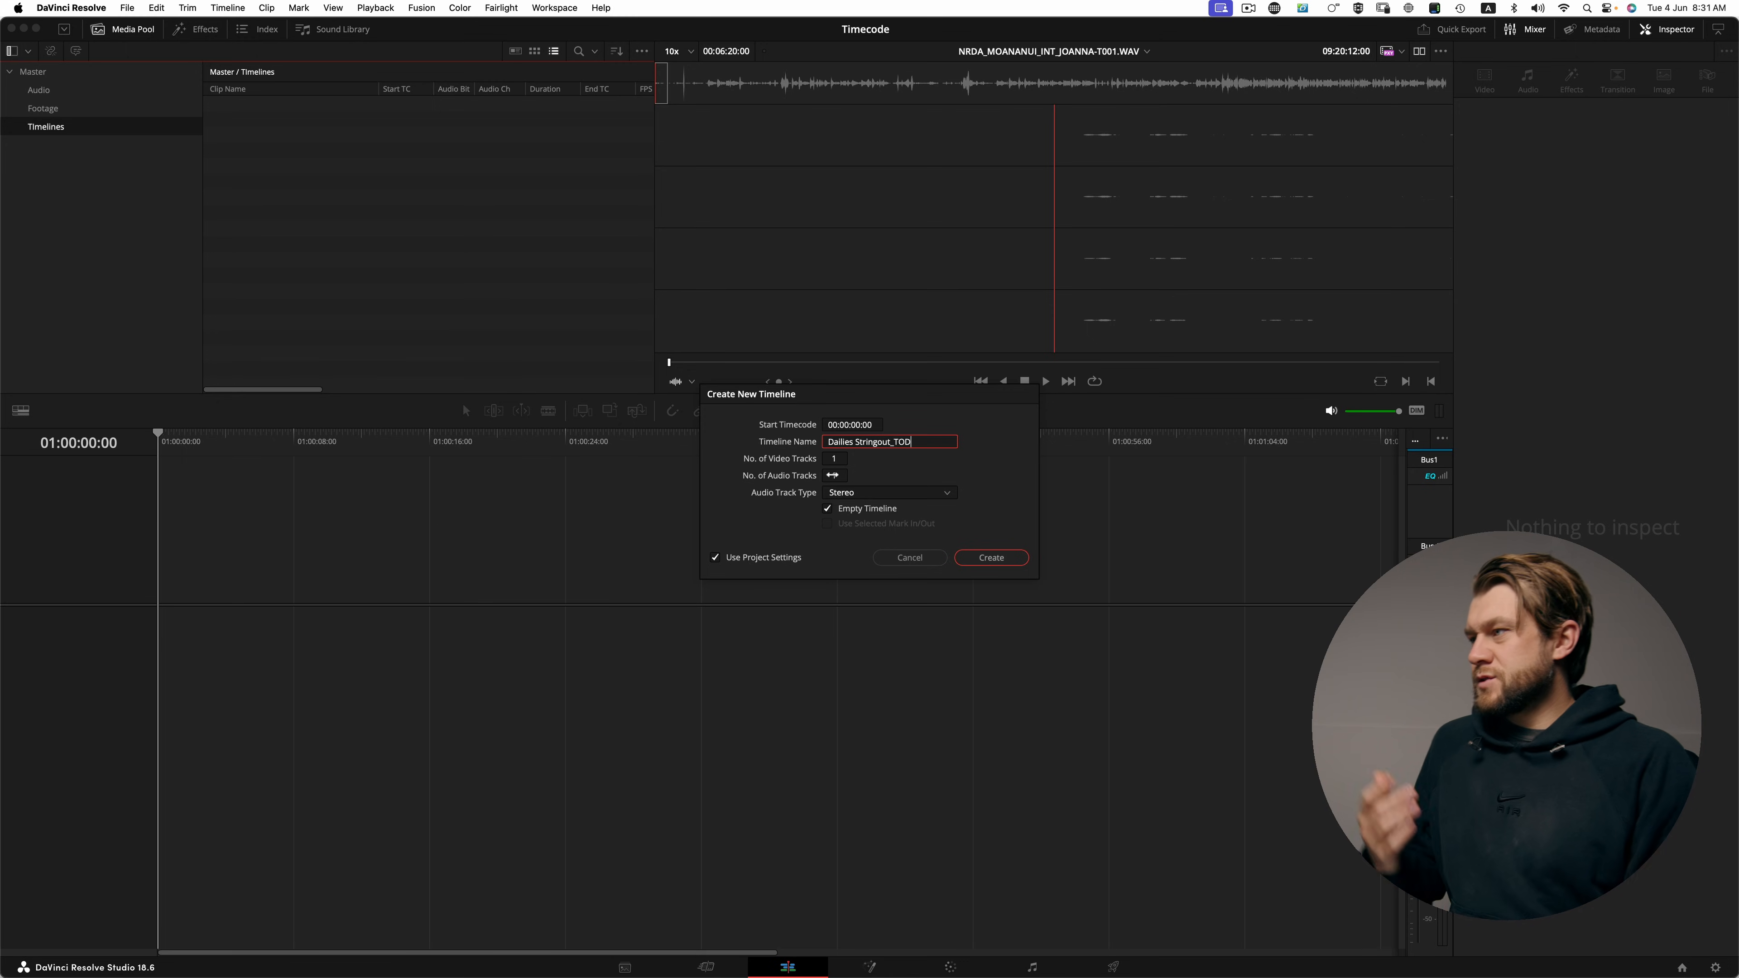
- Give the new timeline four audio tracks and set the audio track type to Mono
left_click(830, 474)
type("4")
left_click(912, 493)
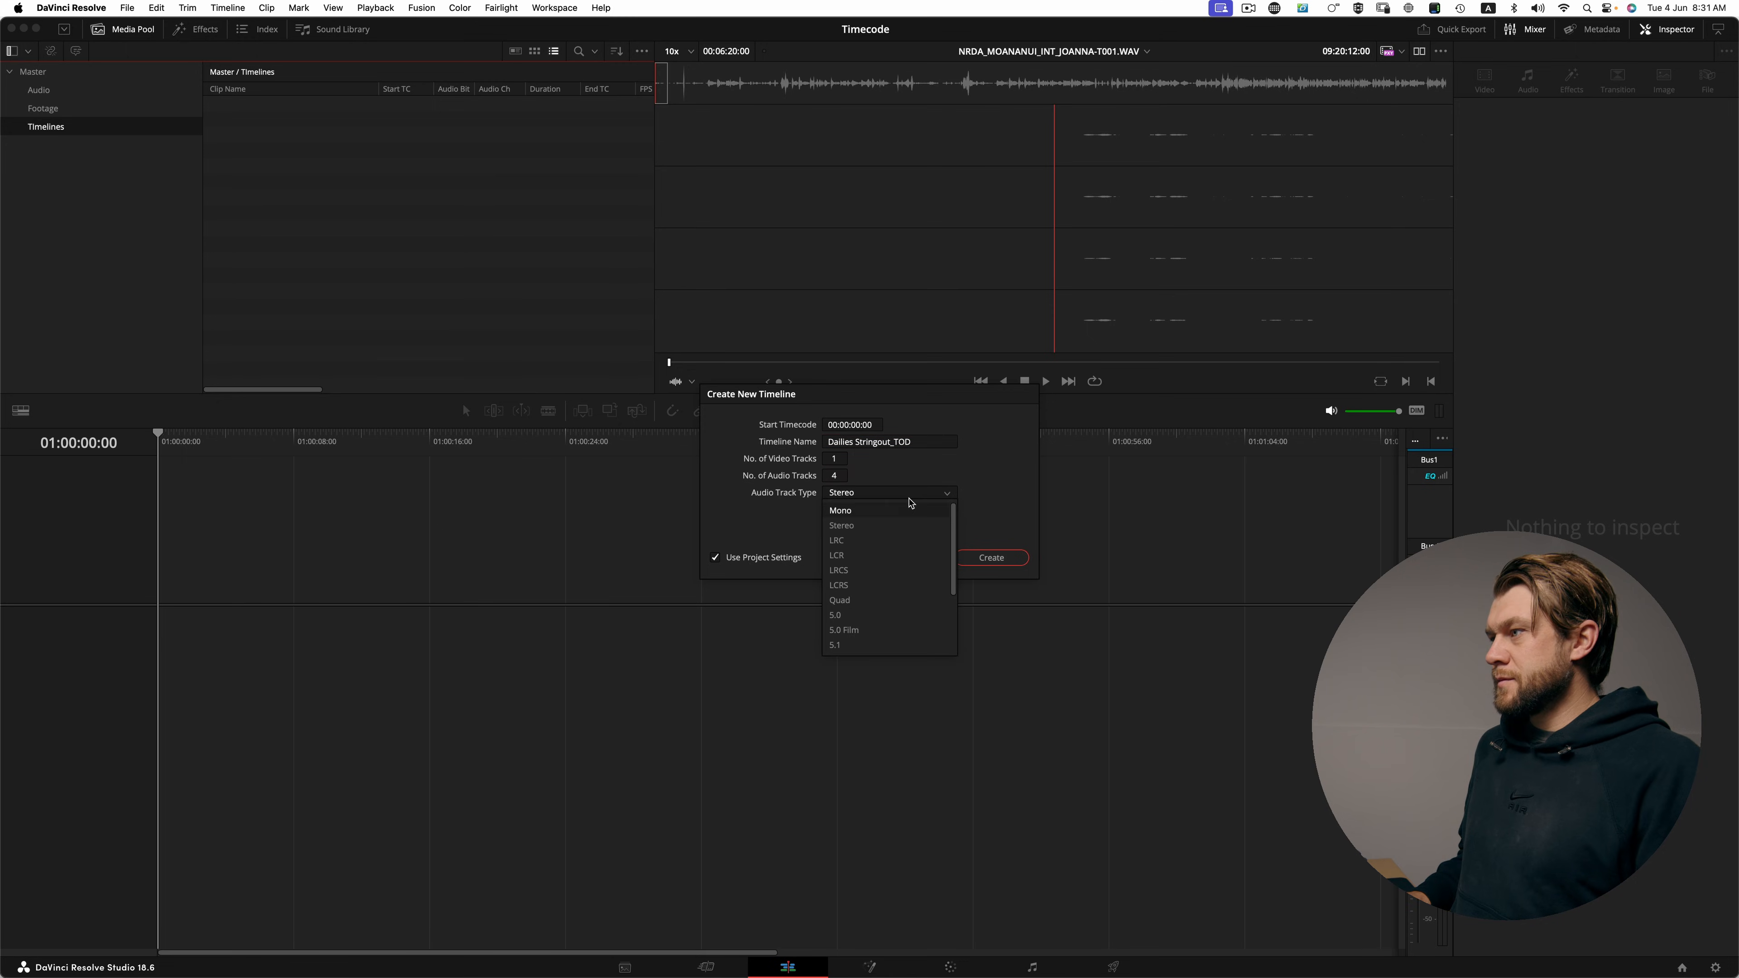
left_click(860, 510)
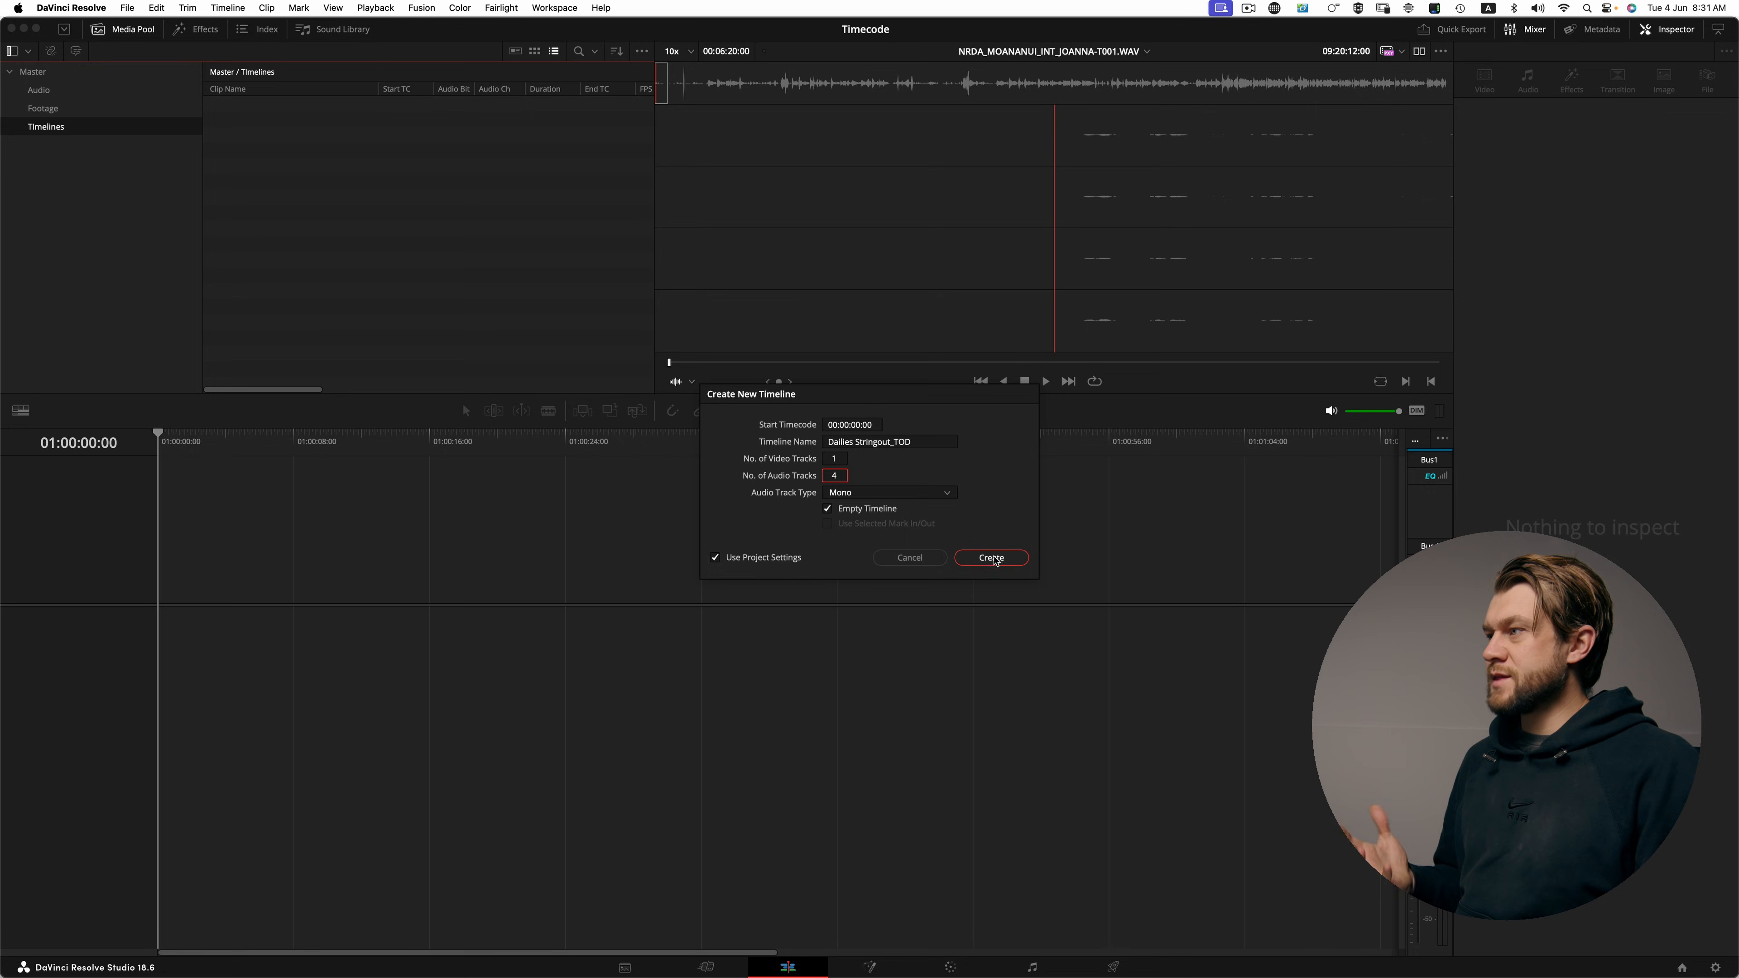
- Set the start timecode to 09:20:12:00 and create the Dailies Stringout_TOD timeline
left_click(830, 425)
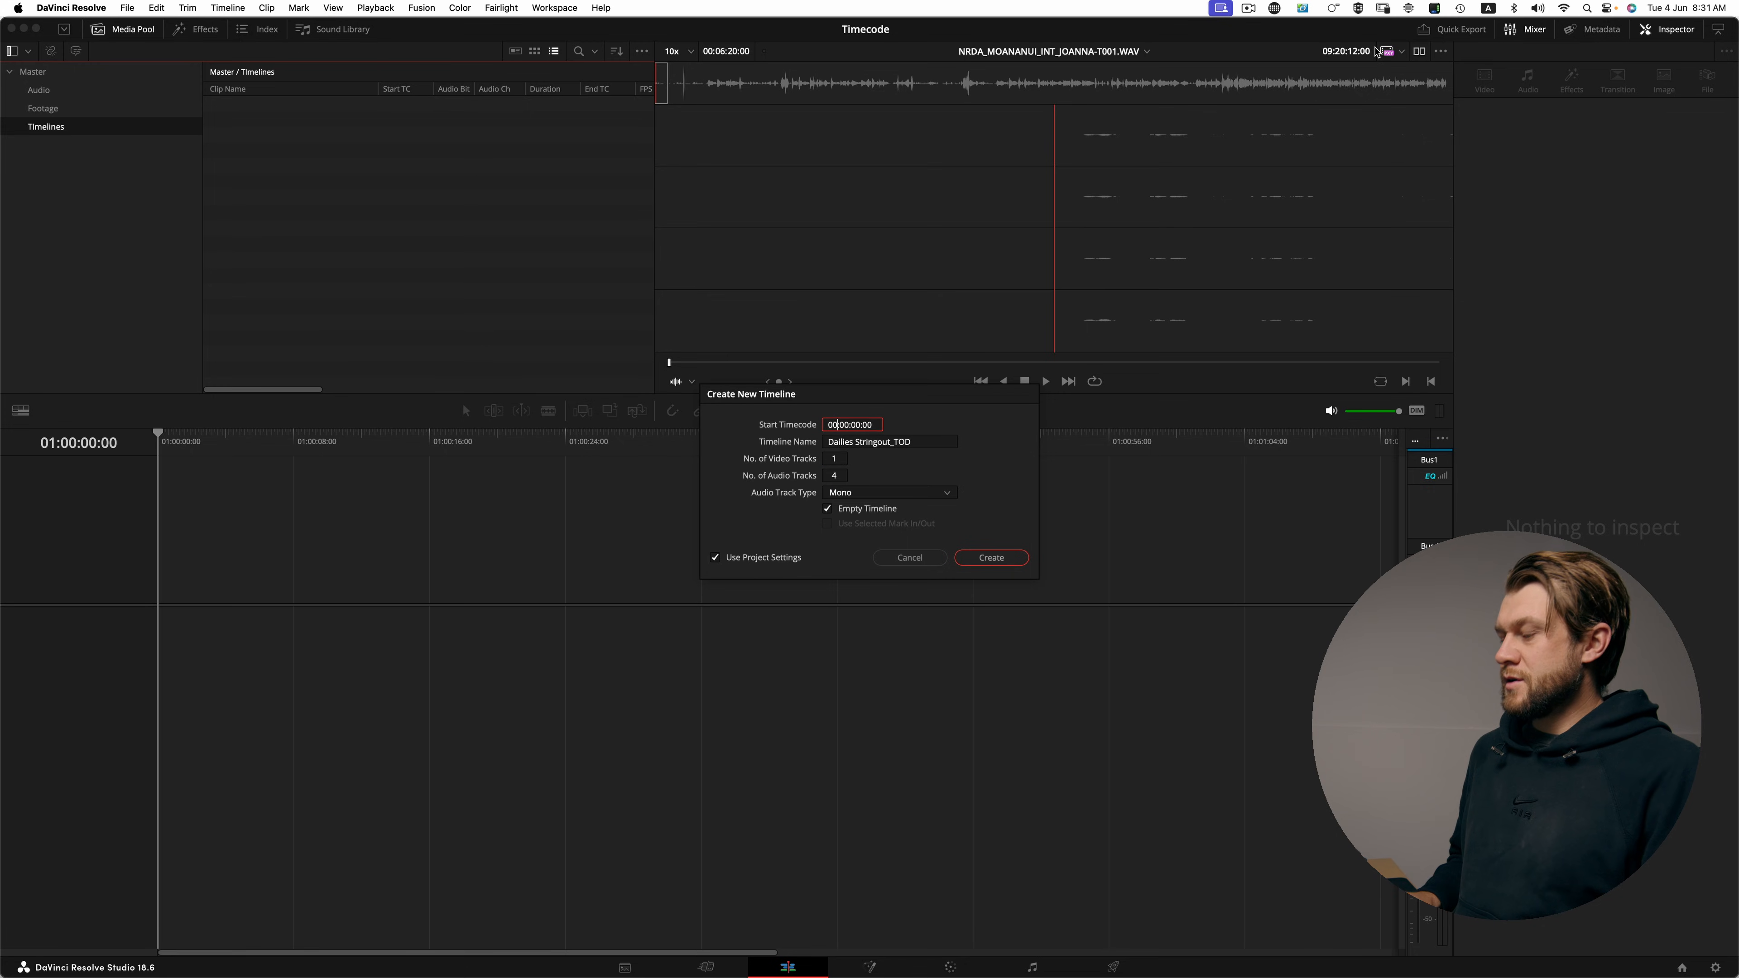
type("9:20:")
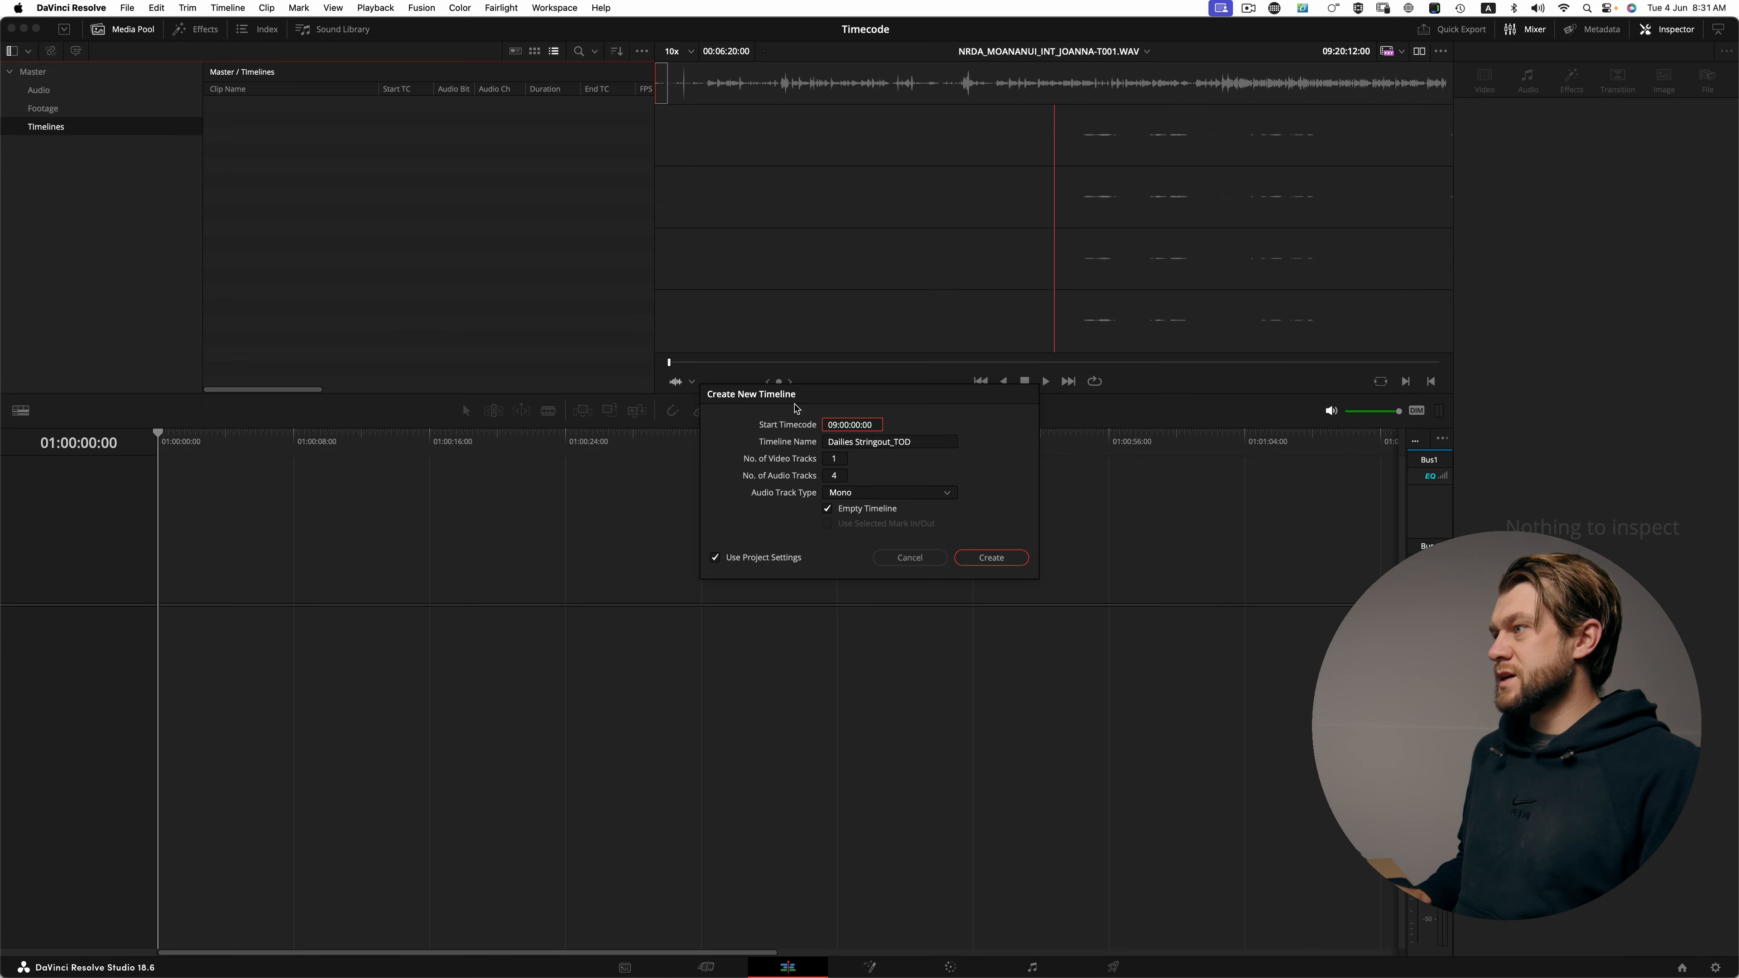
type("12")
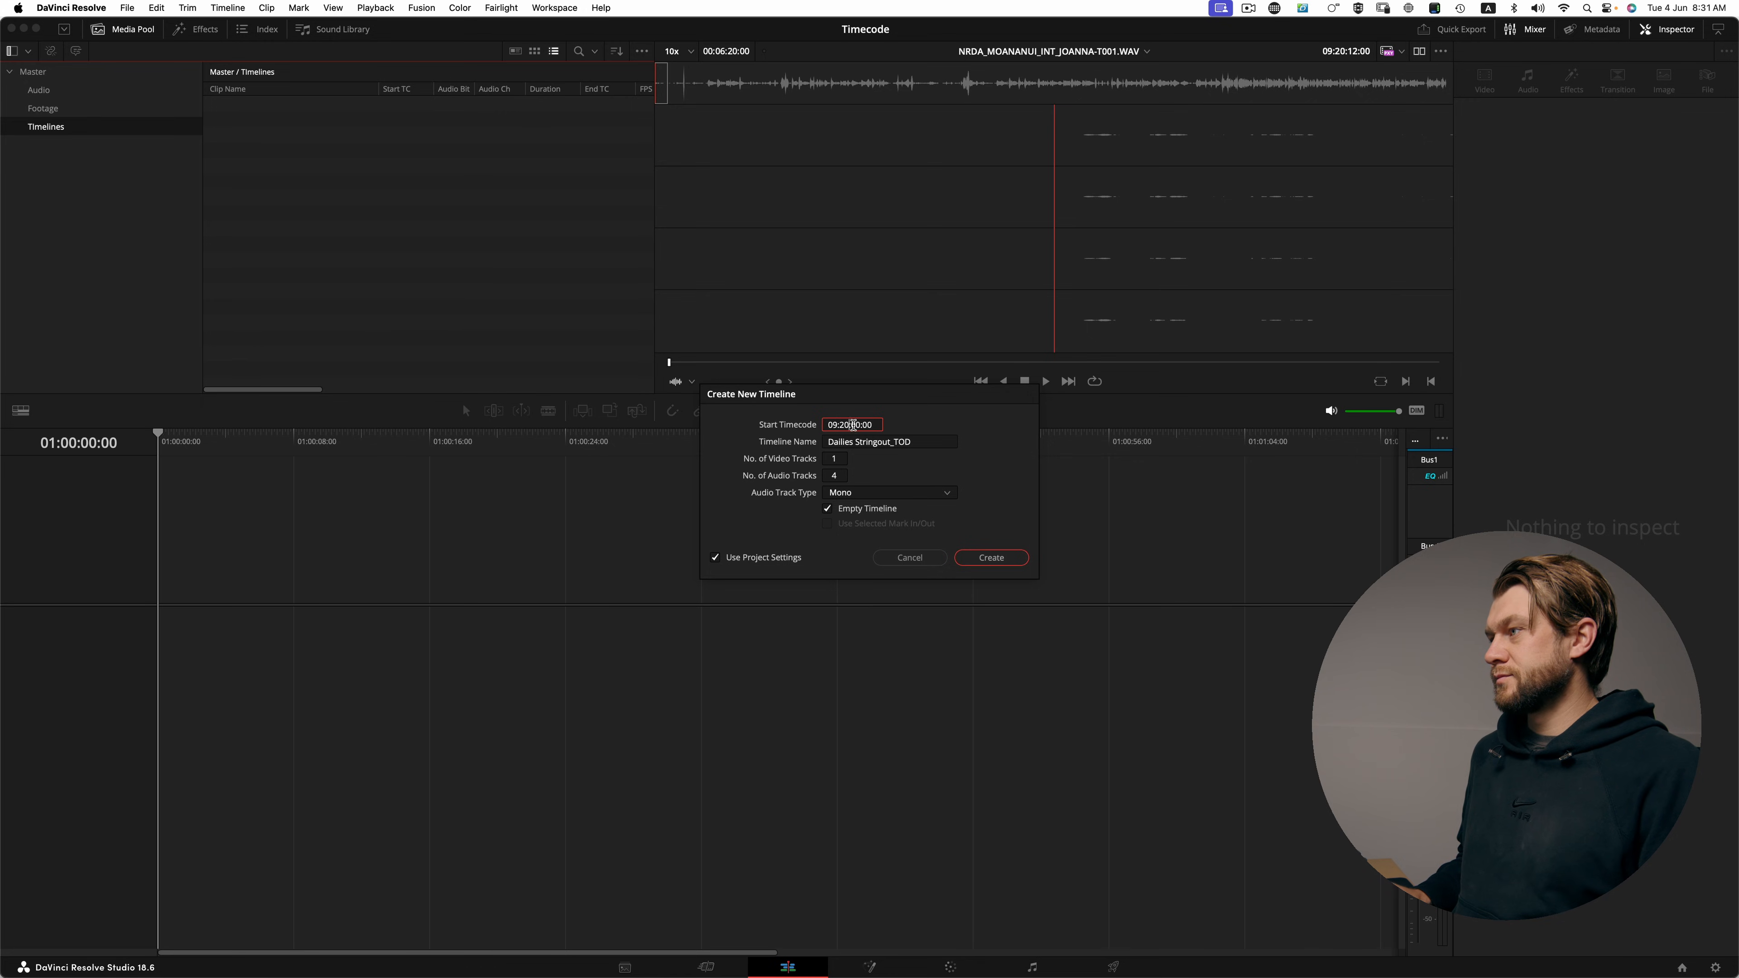
left_click(991, 557)
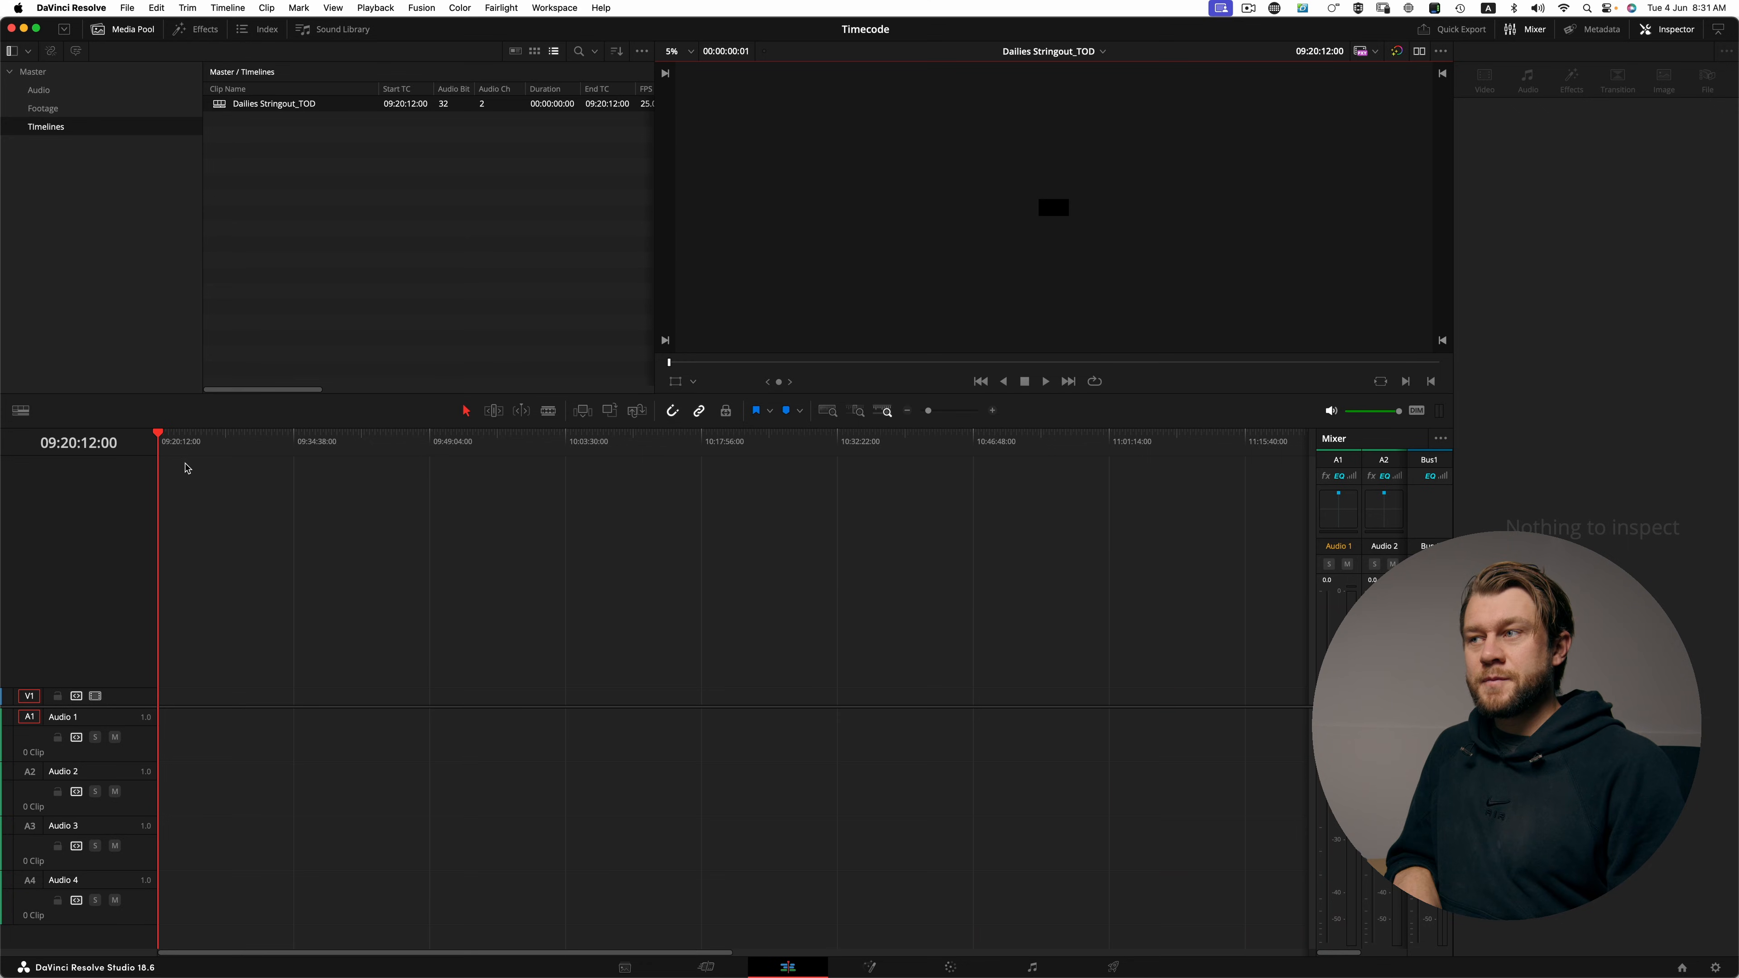
- Insert all the WAV recordings from the Audio bin into the timeline using their timecode
left_click(38, 90)
key("super+a")
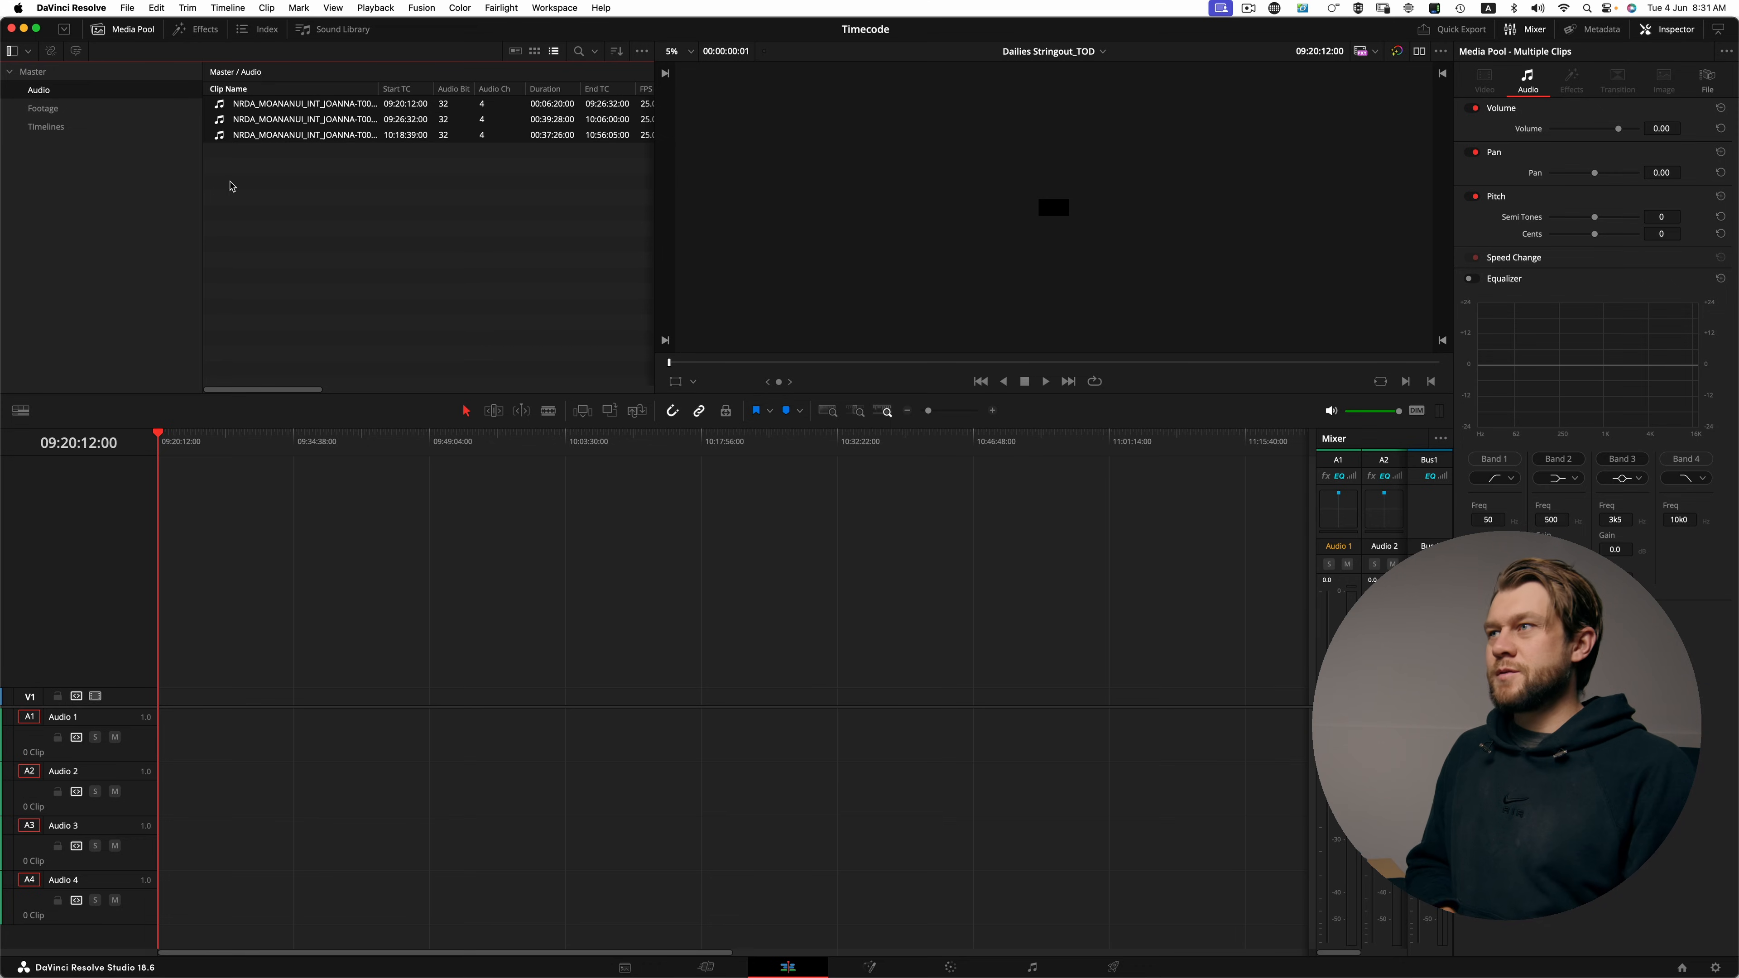
right_click(274, 120)
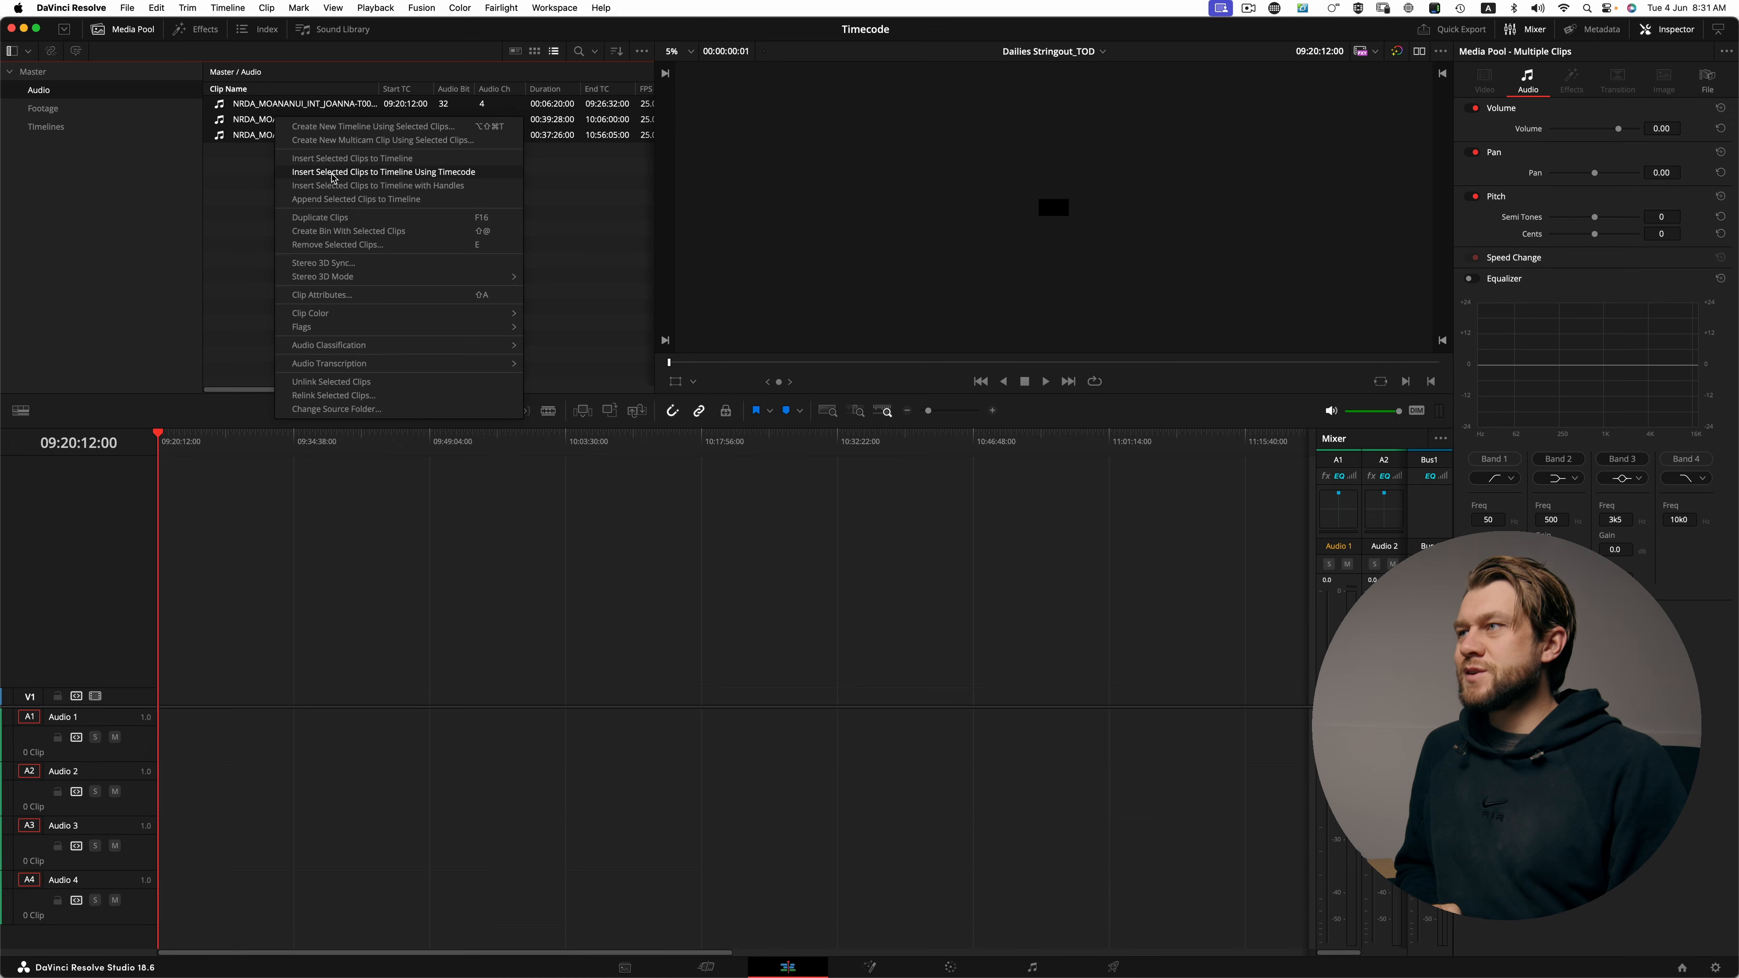
left_click(411, 176)
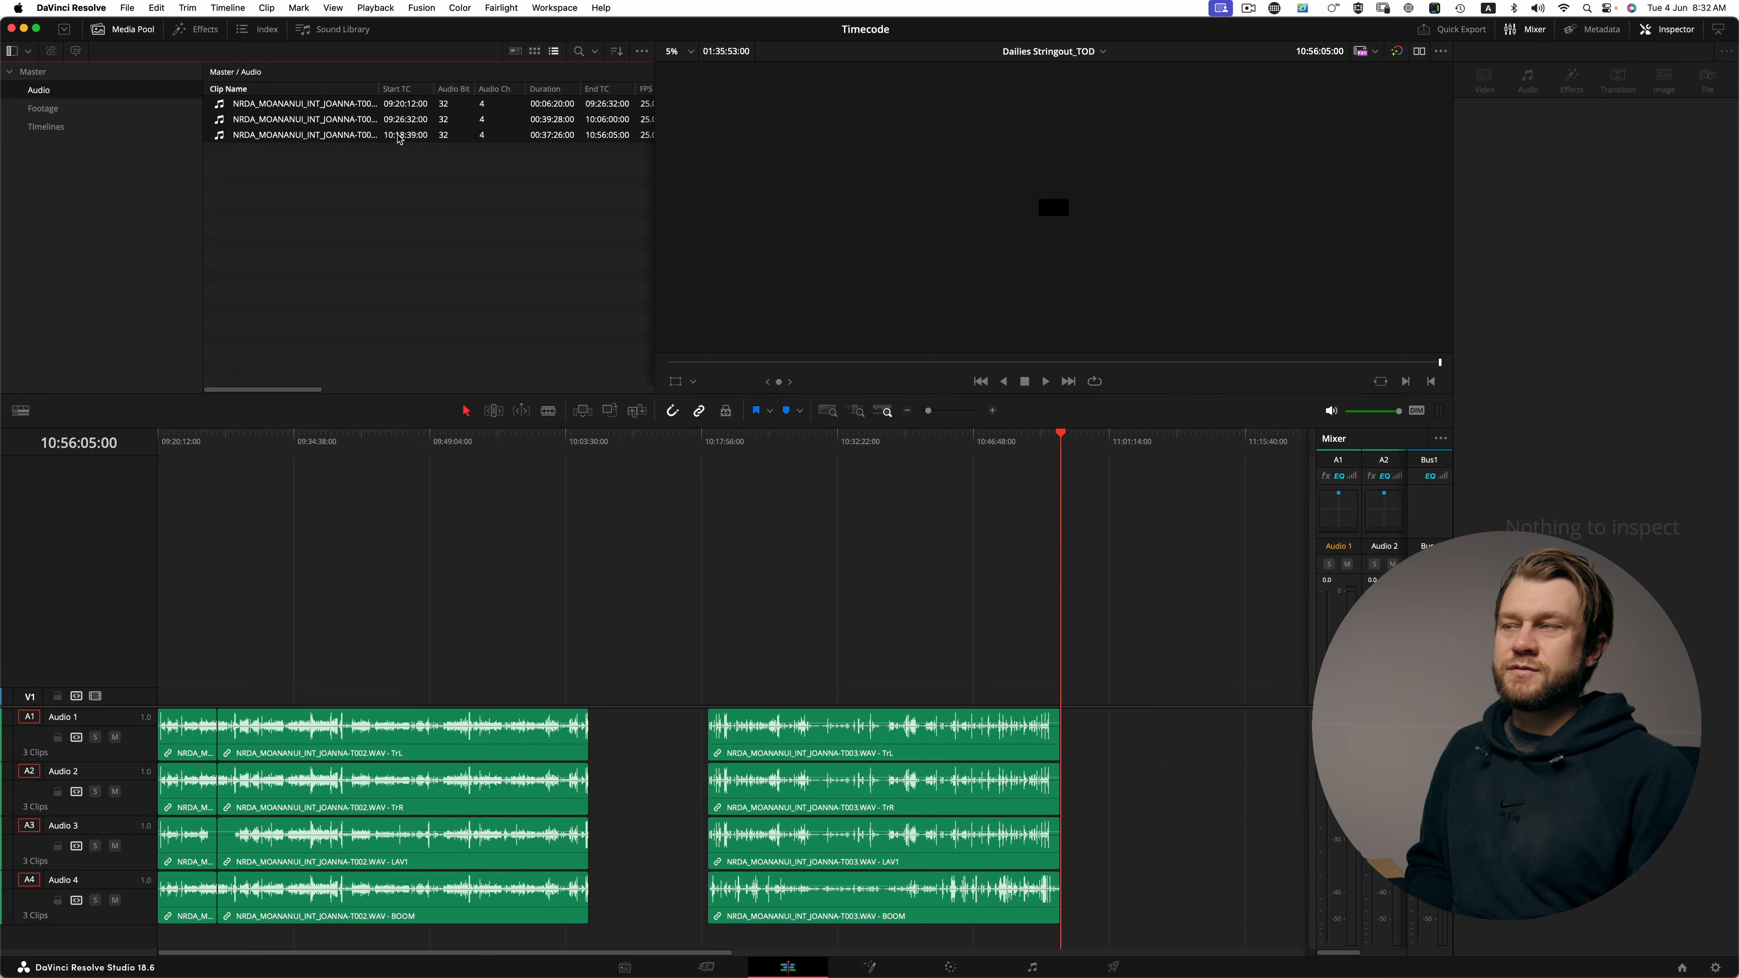
- Open the Footage bin and untarget audio tracks A1 to A4 so that camera audio is not inserted
left_click(79, 110)
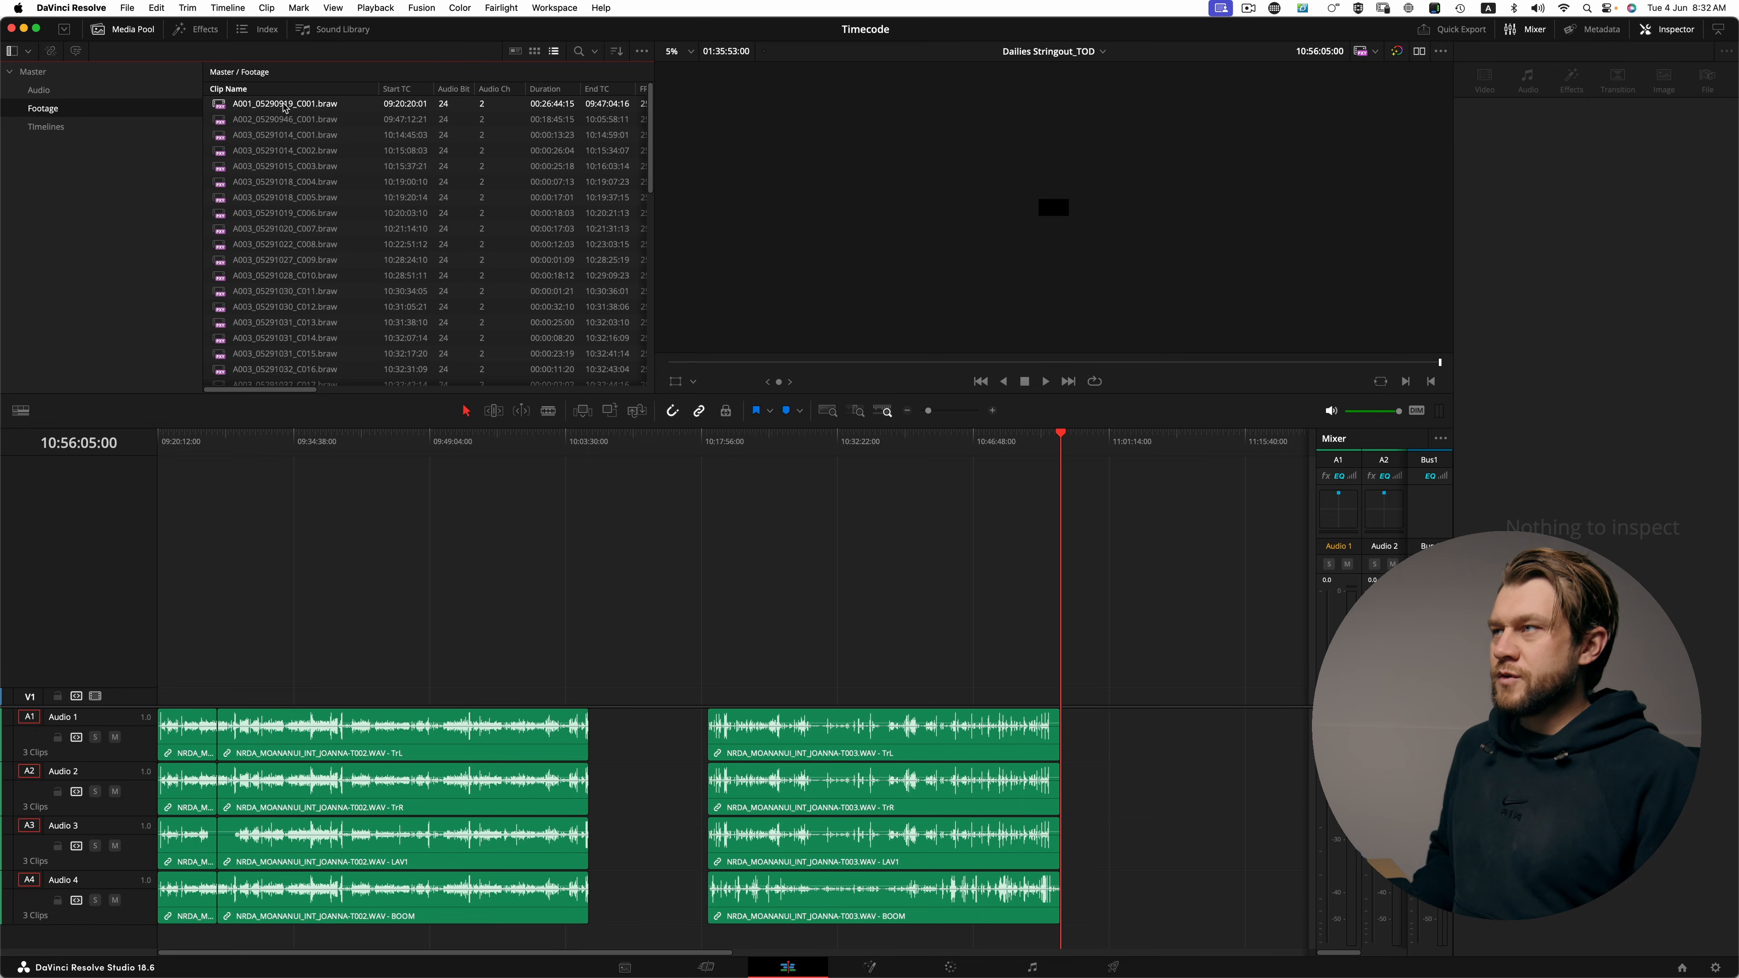
left_click(28, 717)
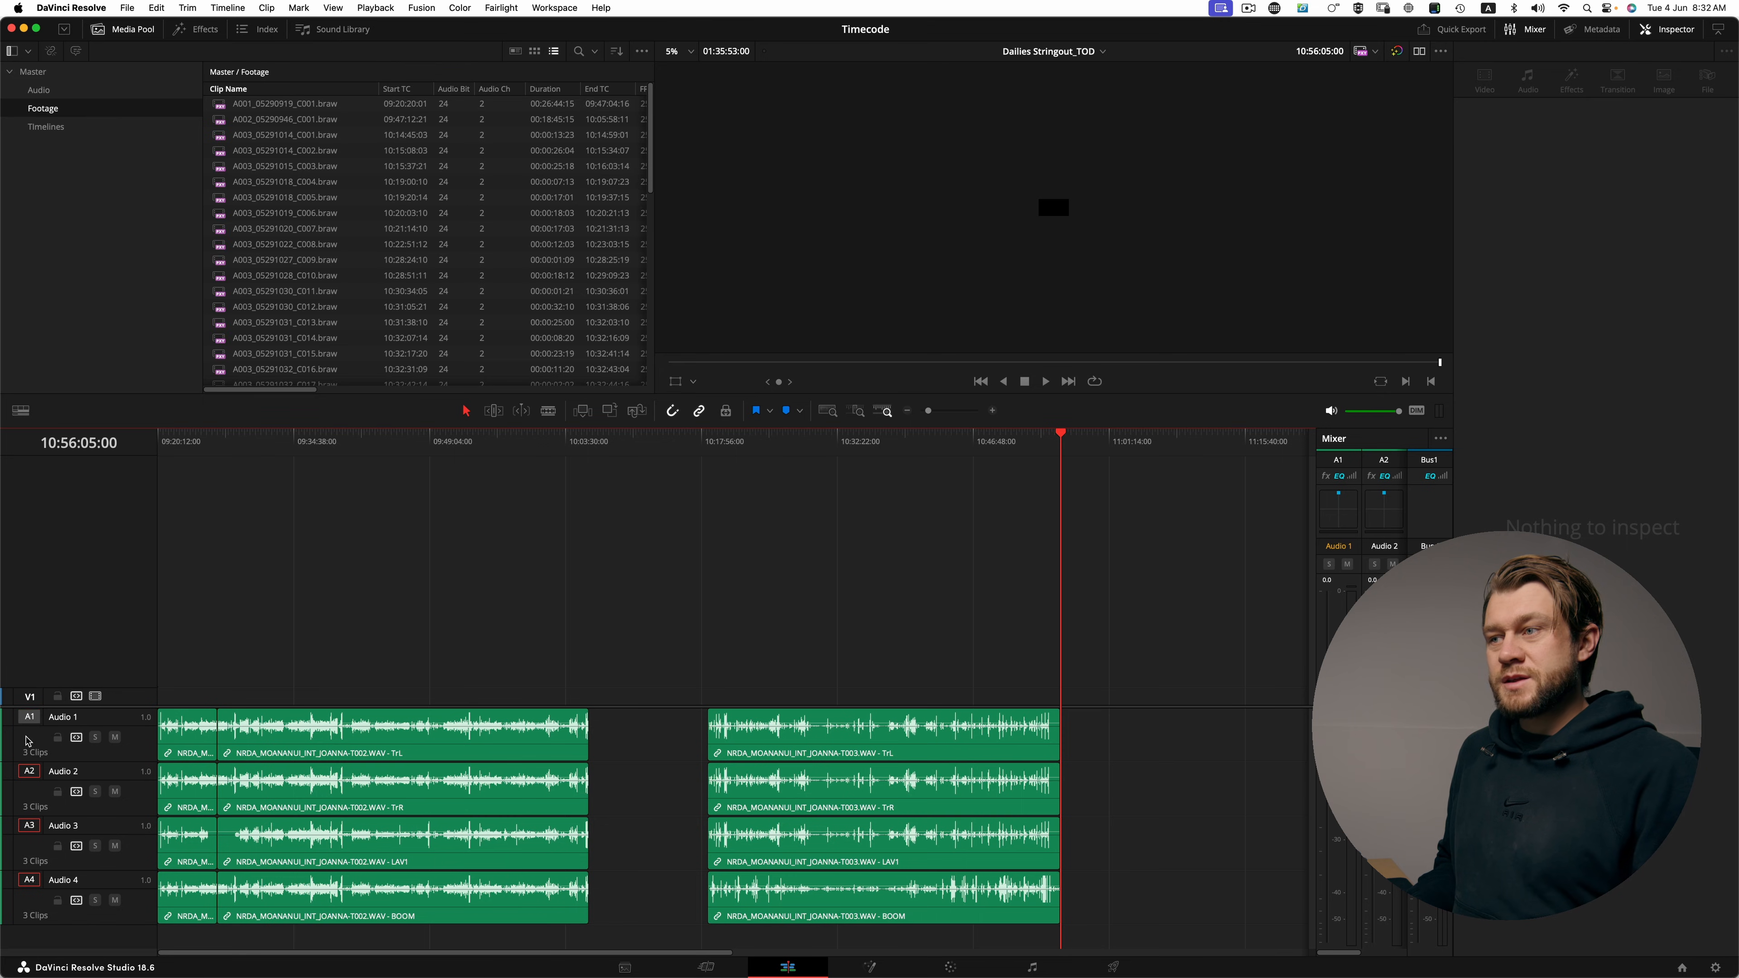
left_click(29, 772)
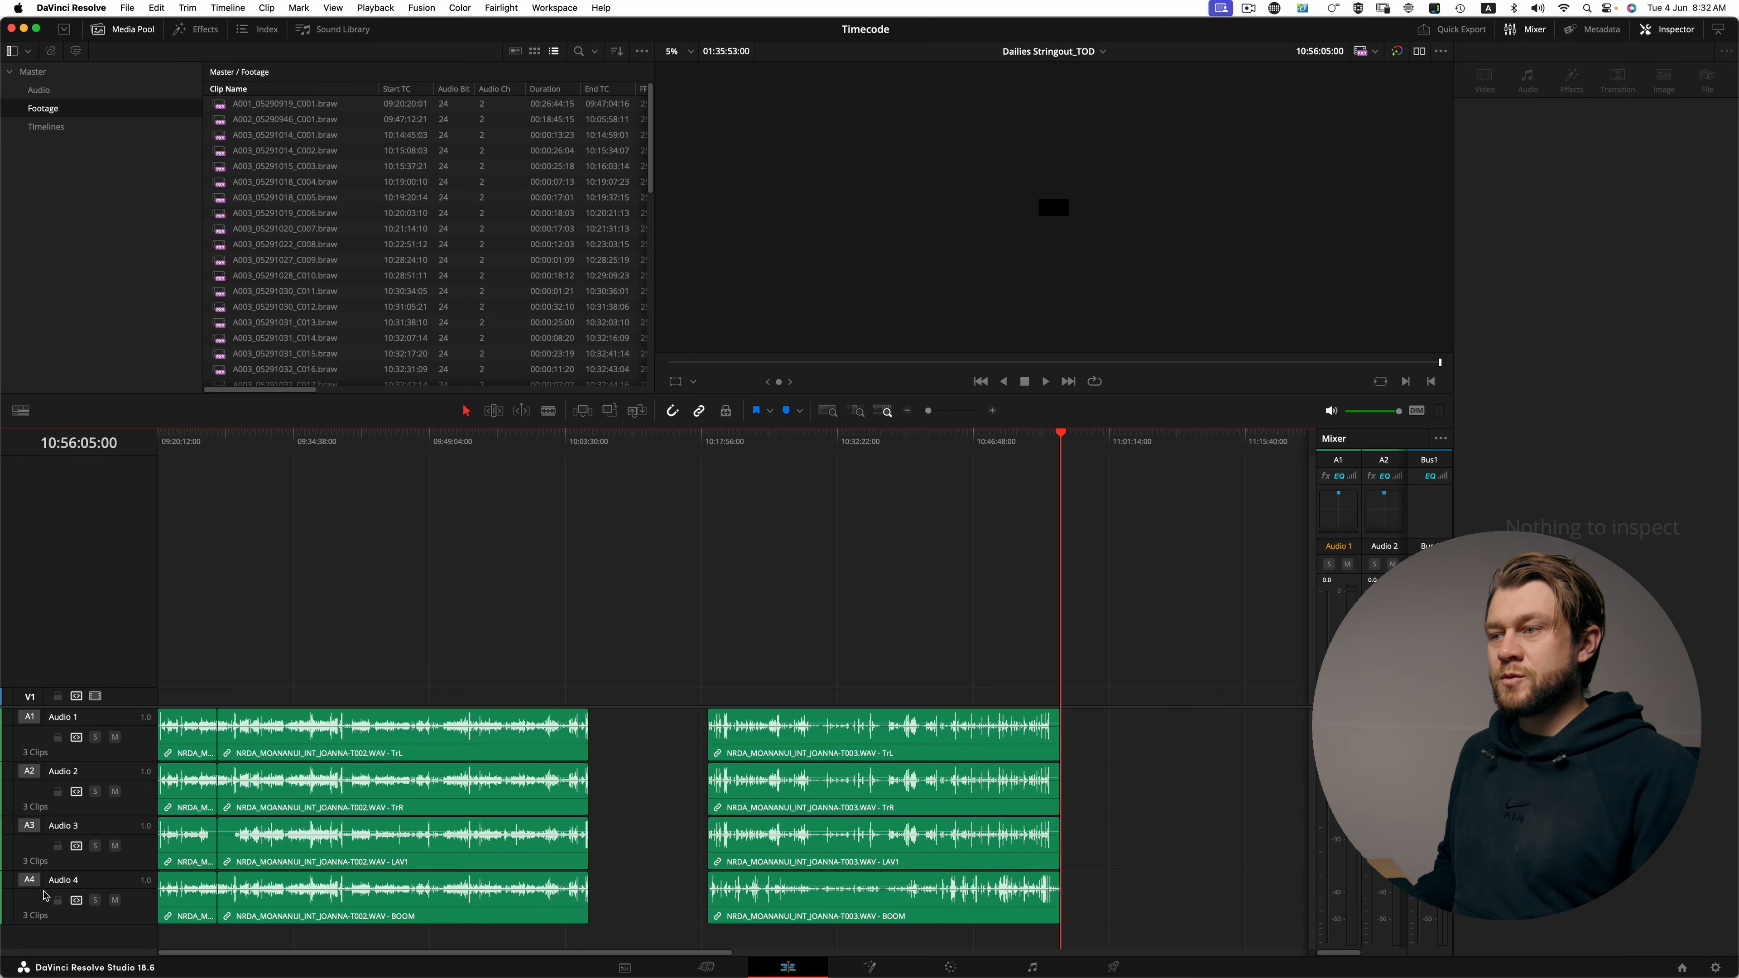
- Insert all the Footage clips into the timeline using timecode, and make the Video 1 track taller to show thumbnails
left_click(262, 156)
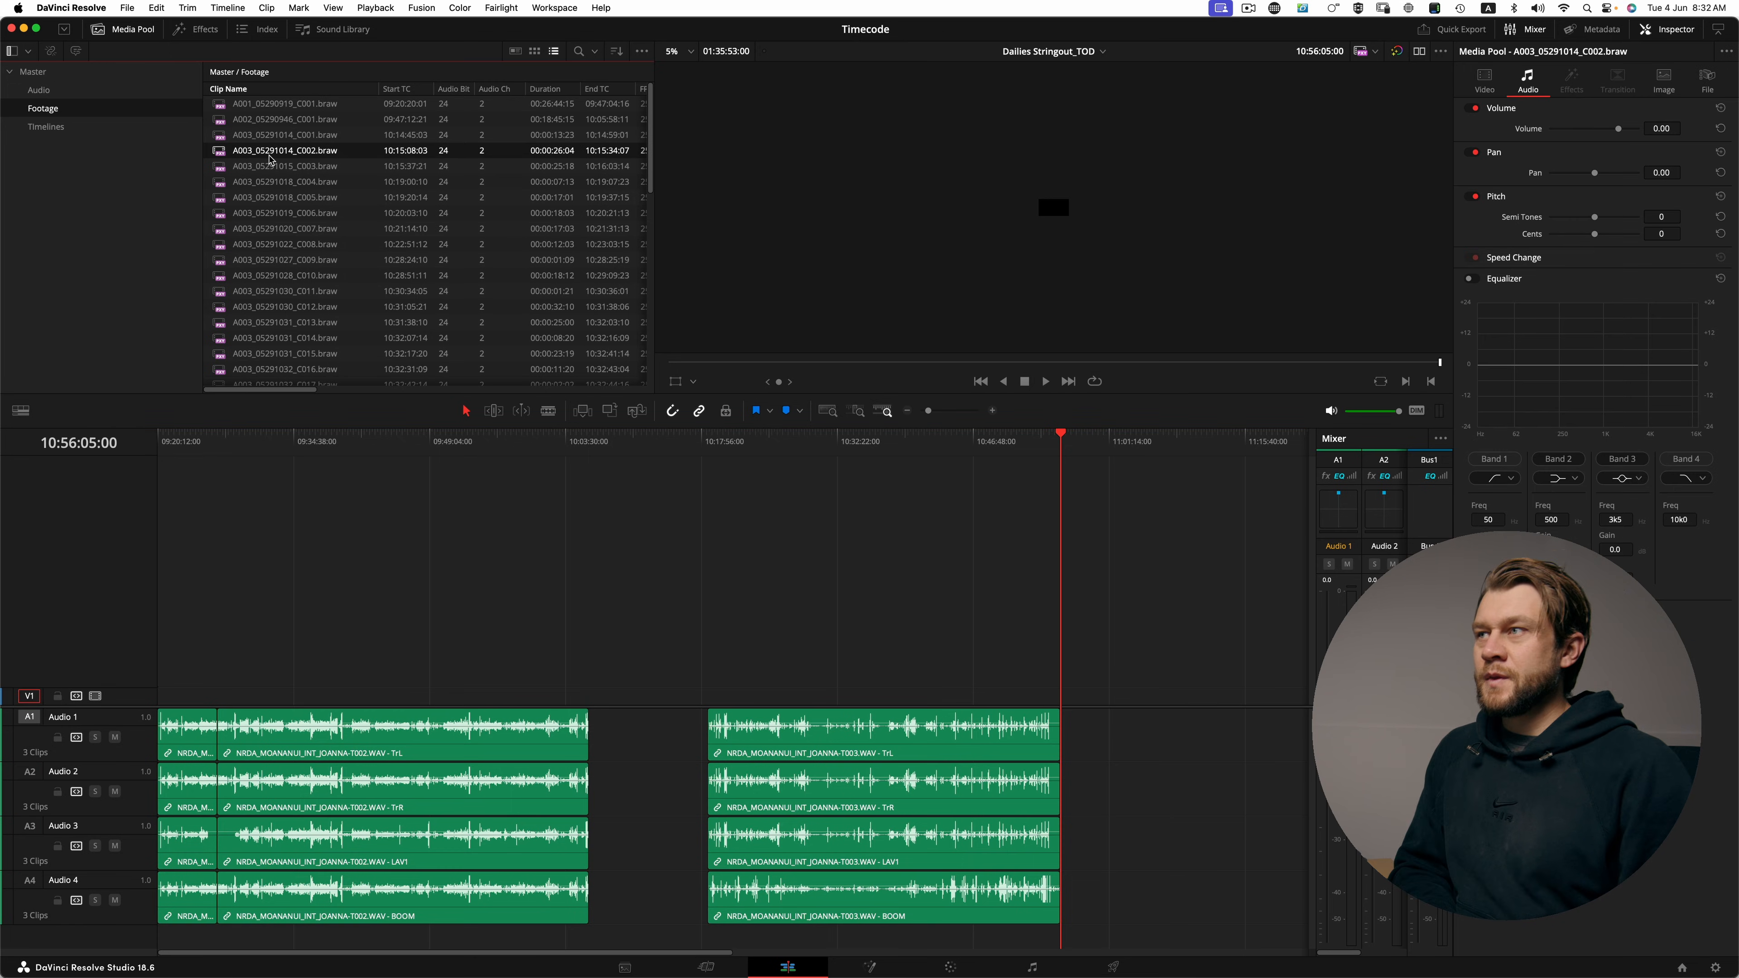
key("super+a")
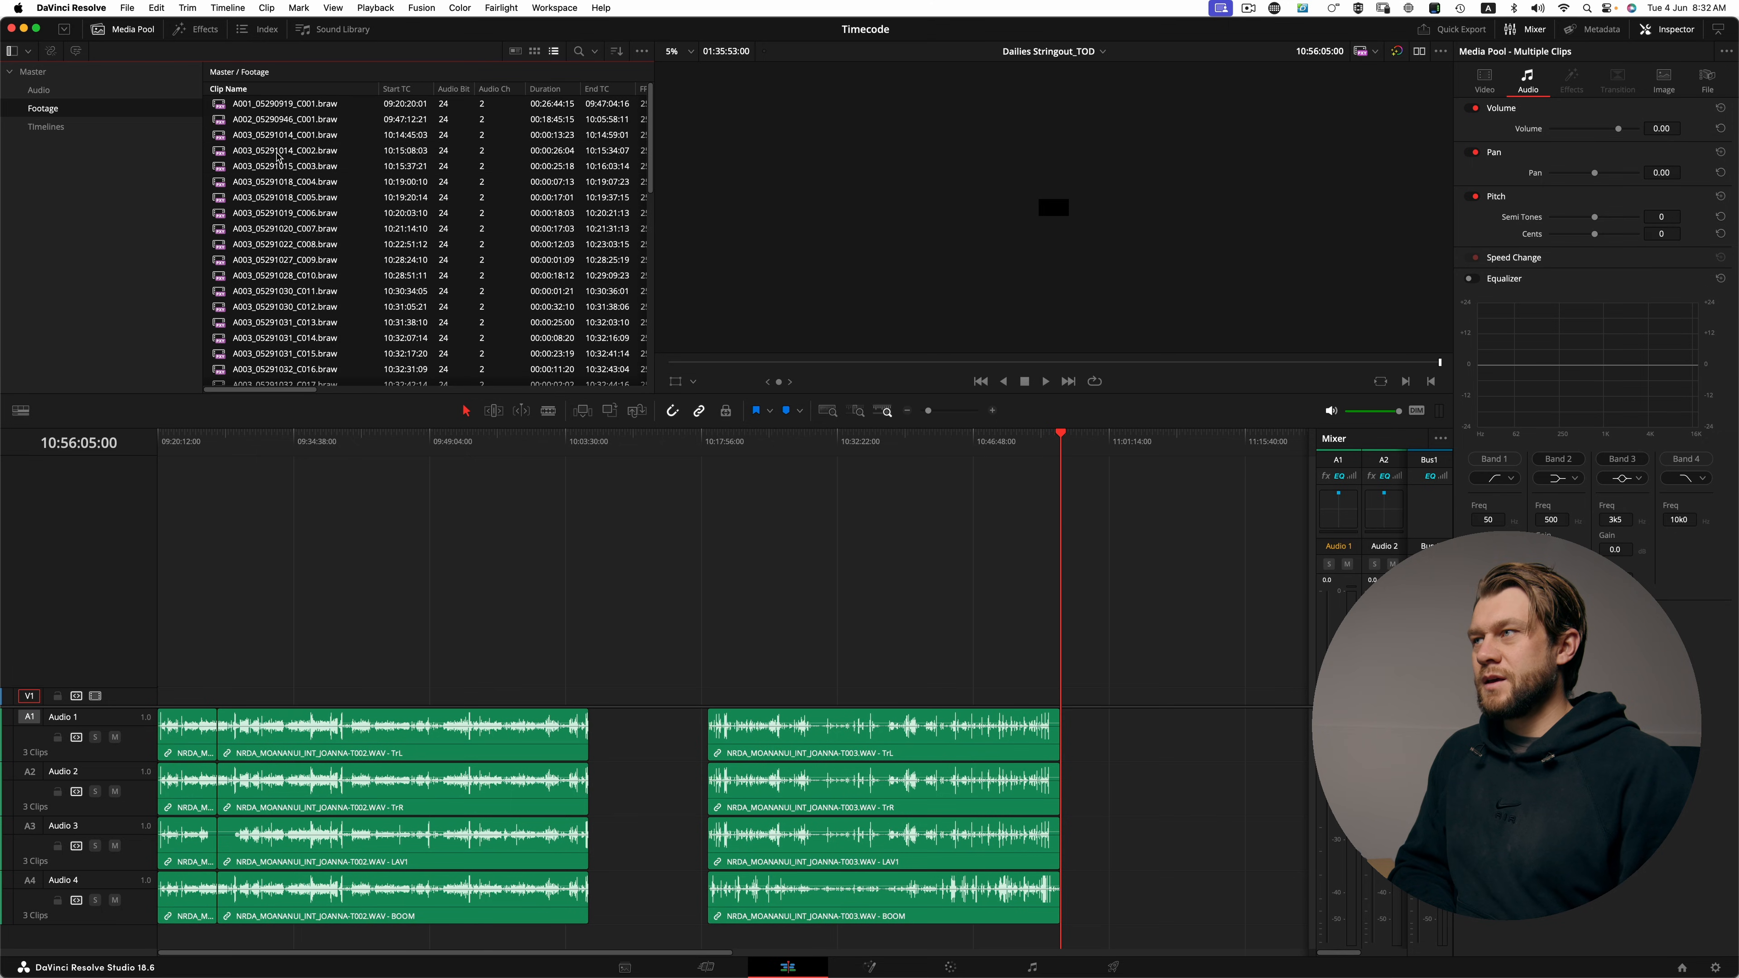
right_click(278, 157)
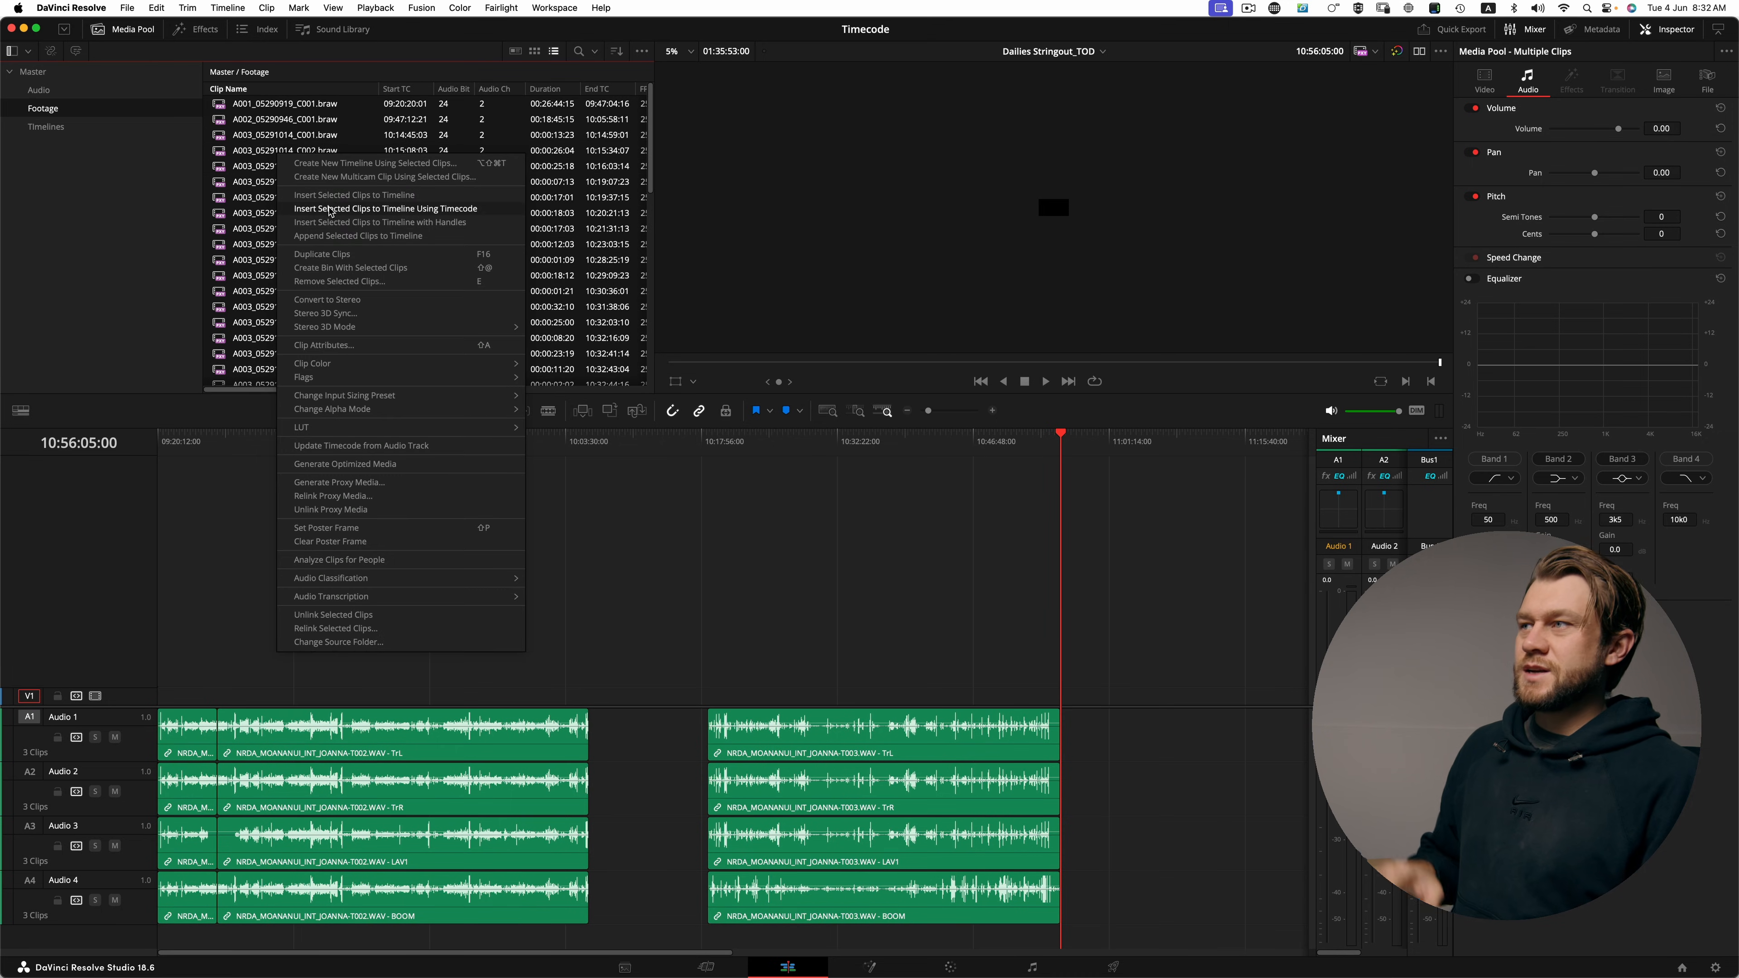
left_click(413, 209)
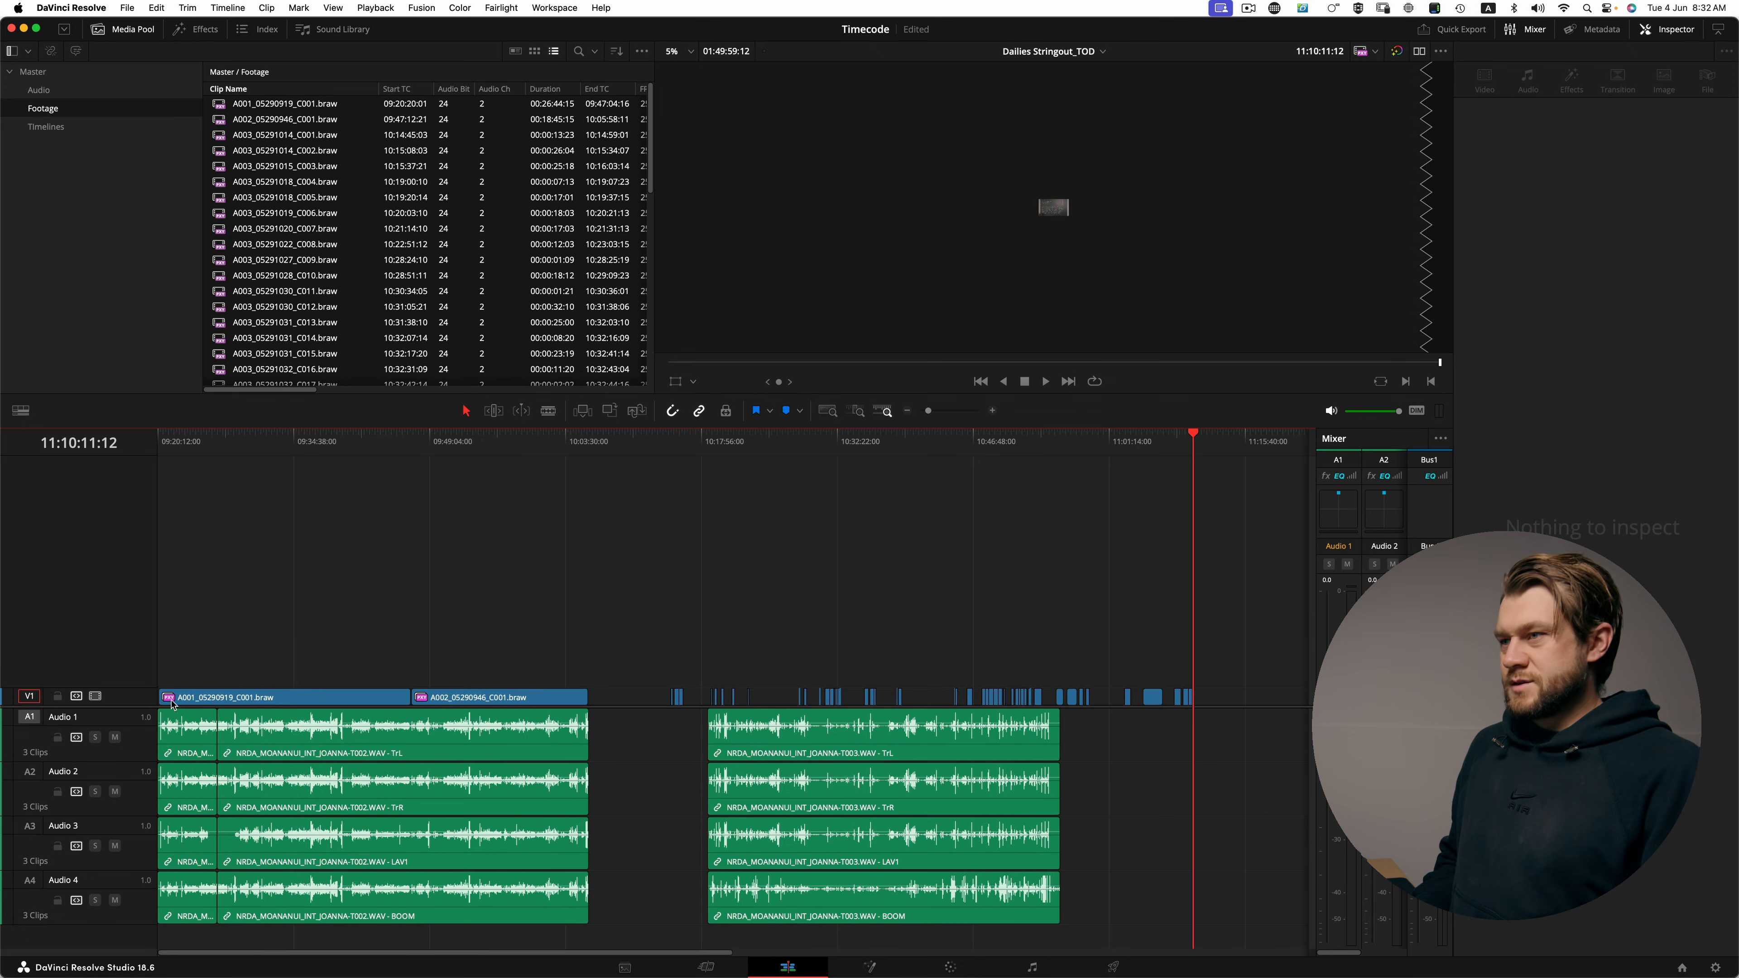
left_click_drag(123, 692, 120, 630)
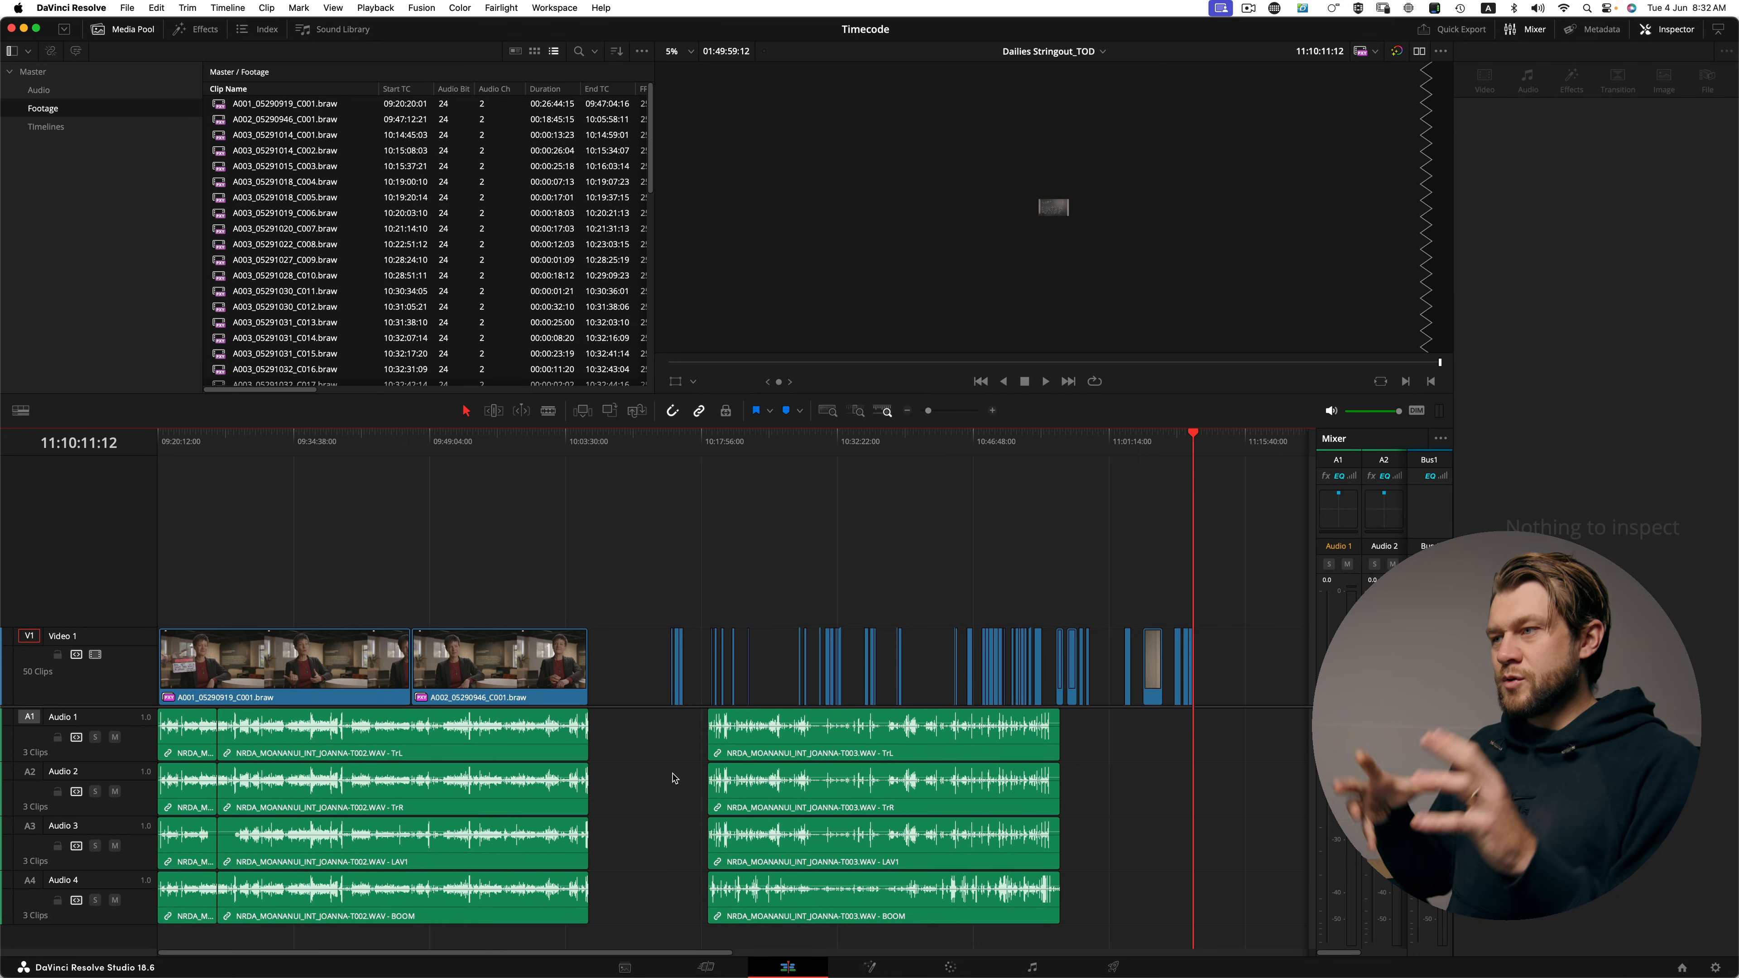
- Fit the picture to the viewer and play the A001 interview clip around 09:33 and 09:34 to check its audio sync
left_click(284, 442)
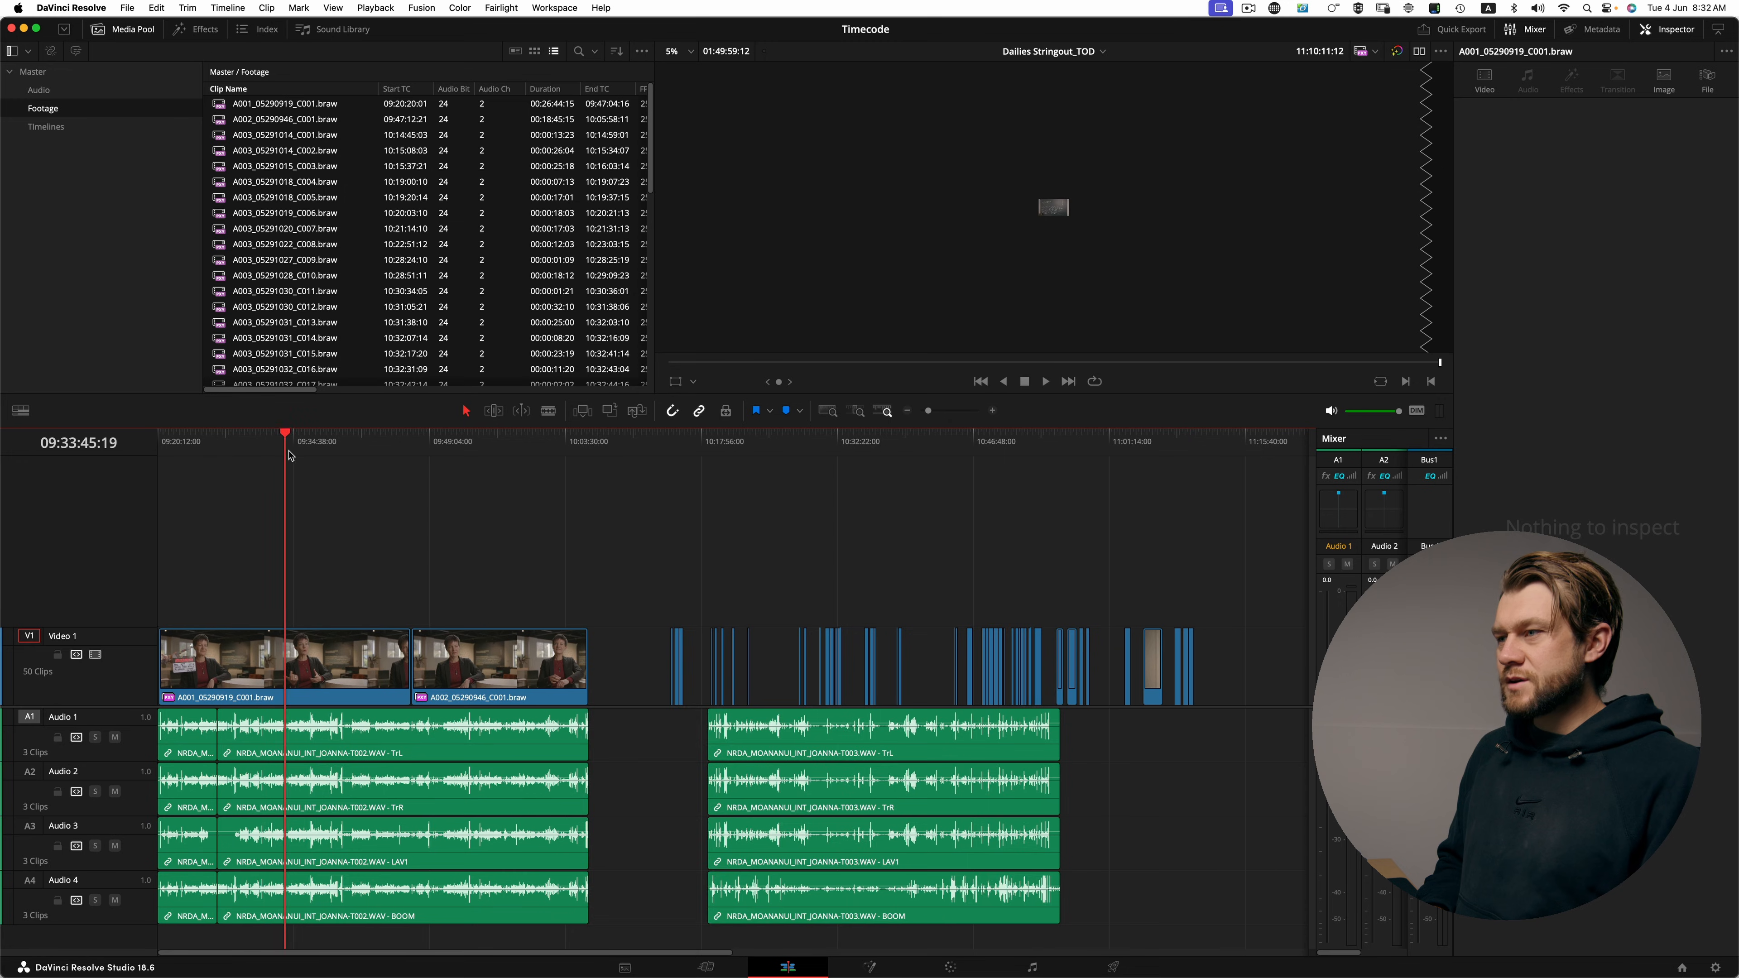
key("super+equal")
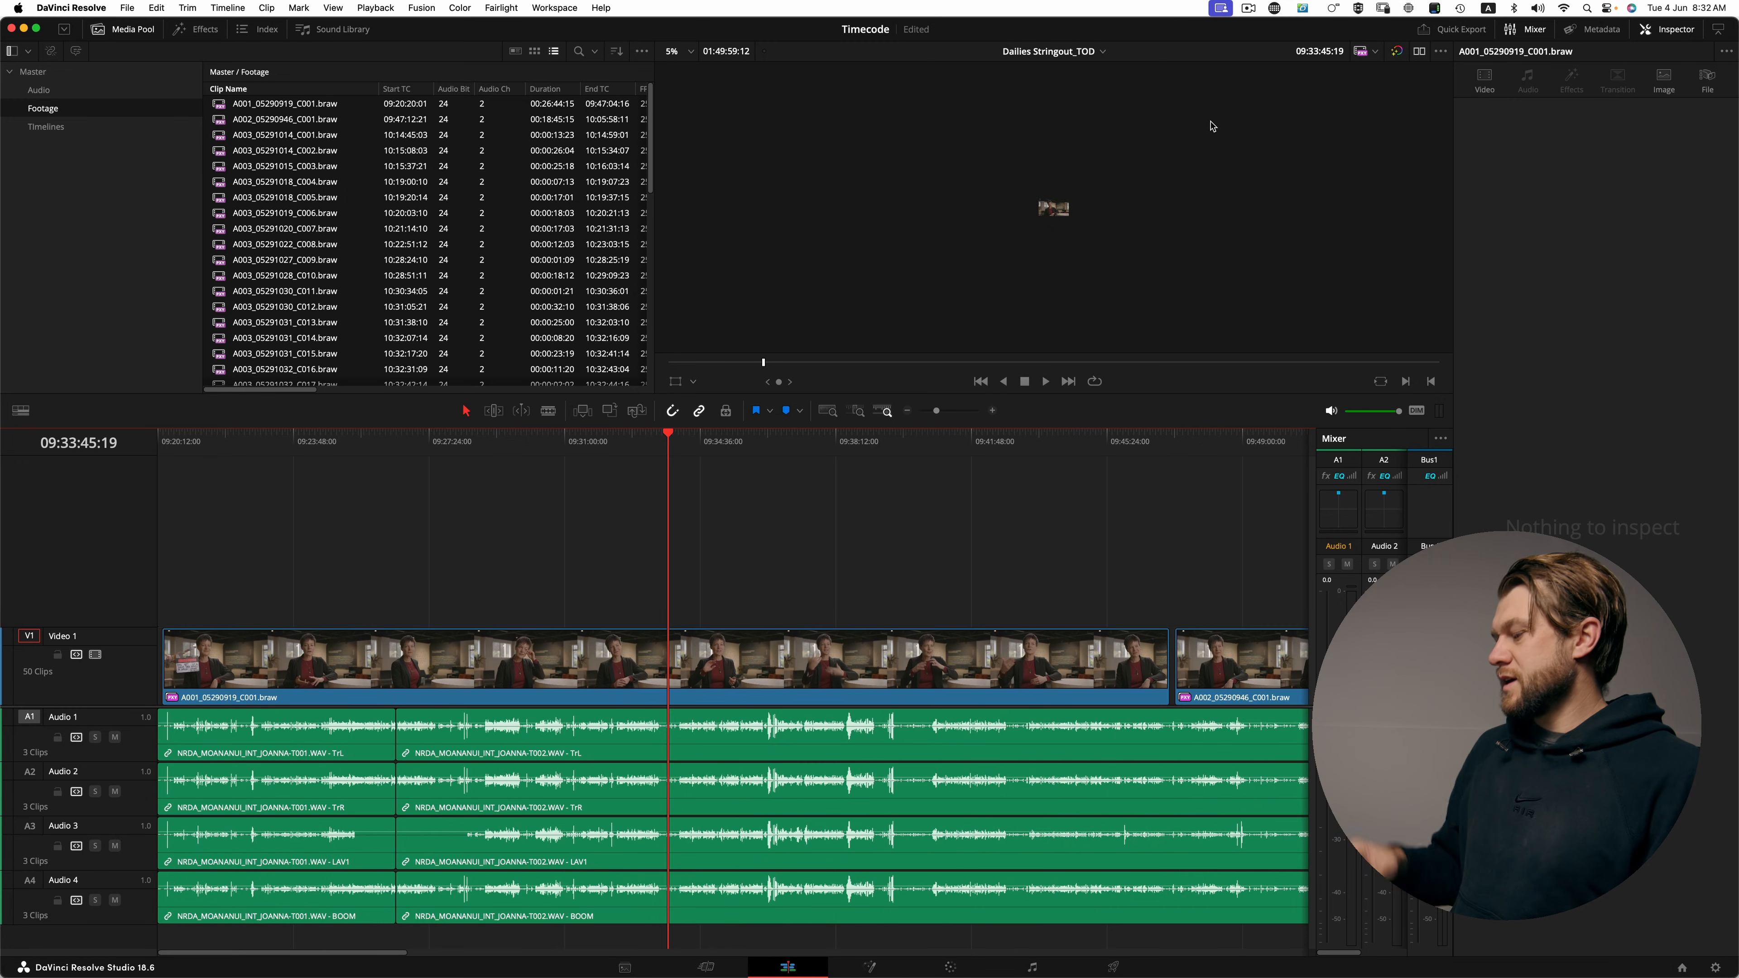
key("shift+z")
key("space")
key("space")
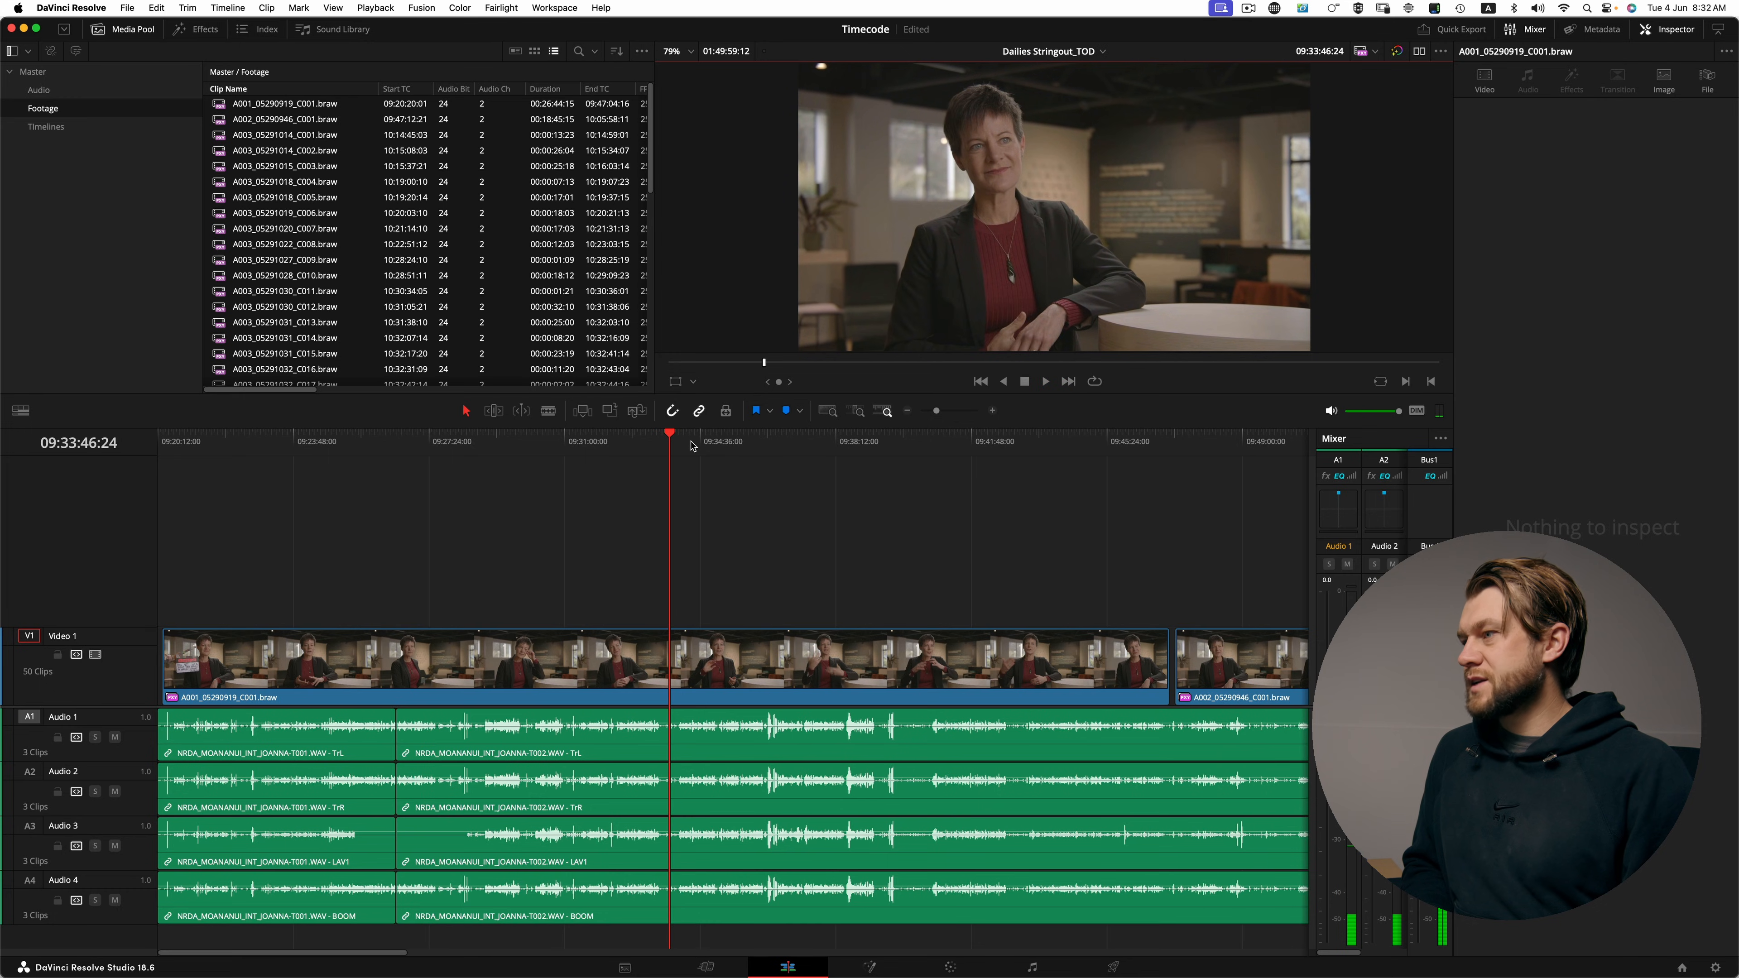
left_click(691, 443)
key("space")
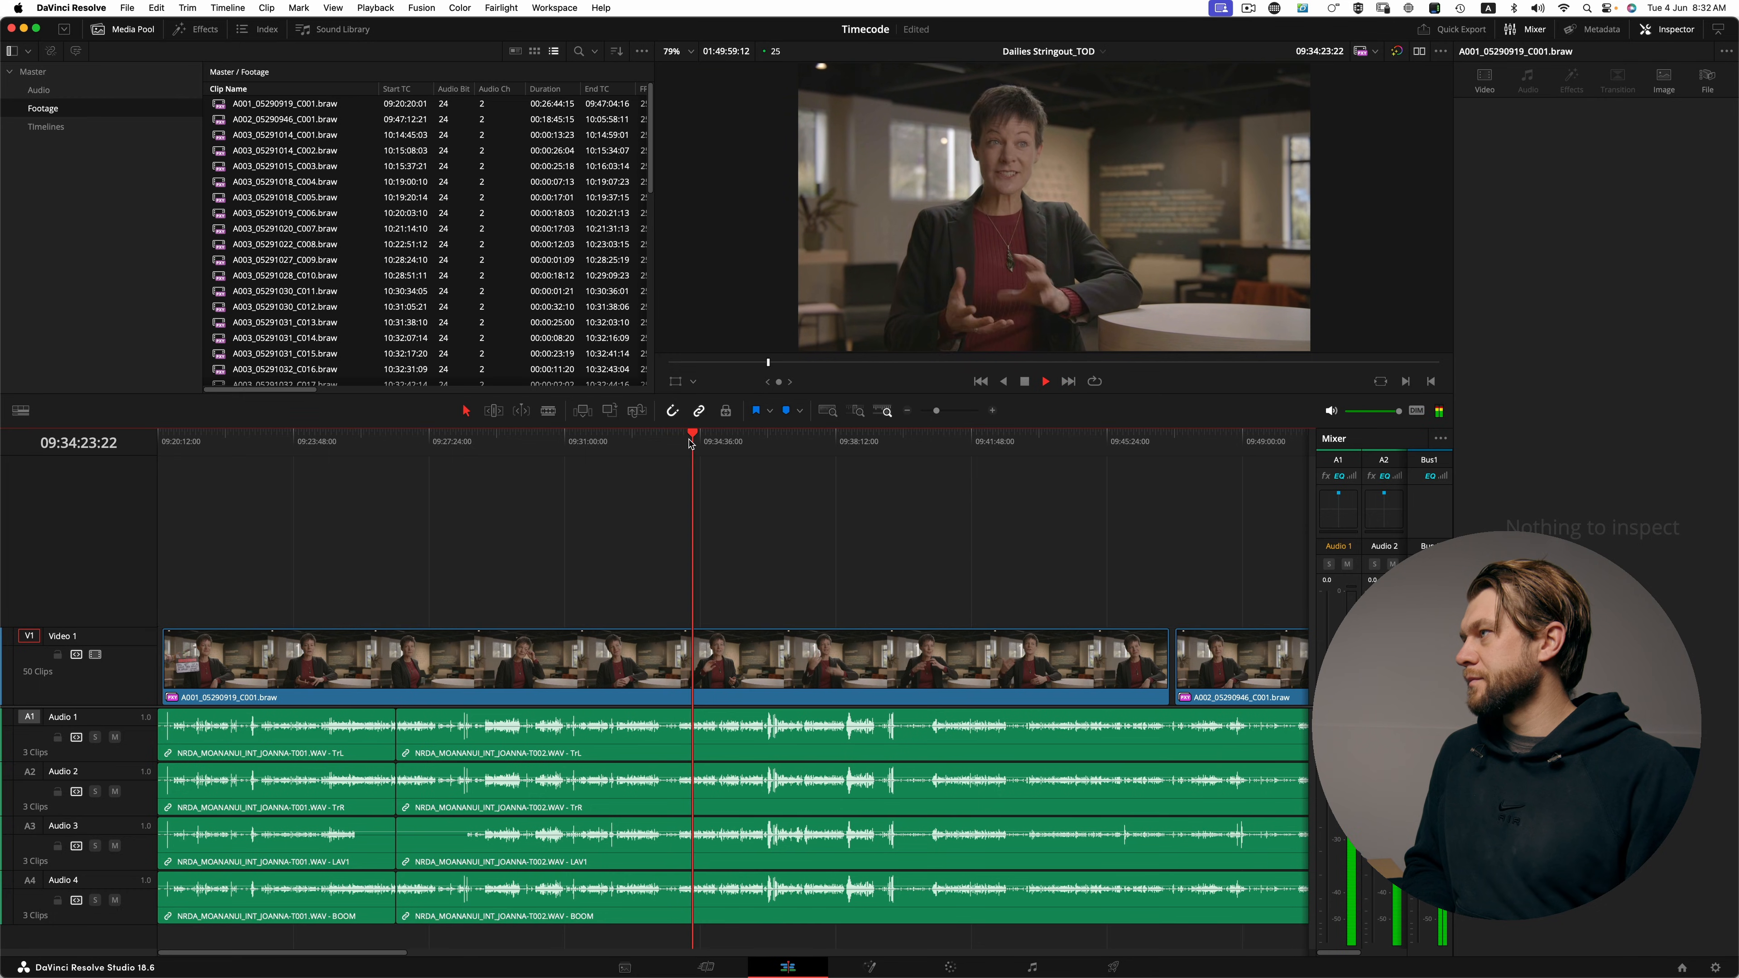
key("XF86AudioRaiseVolume")
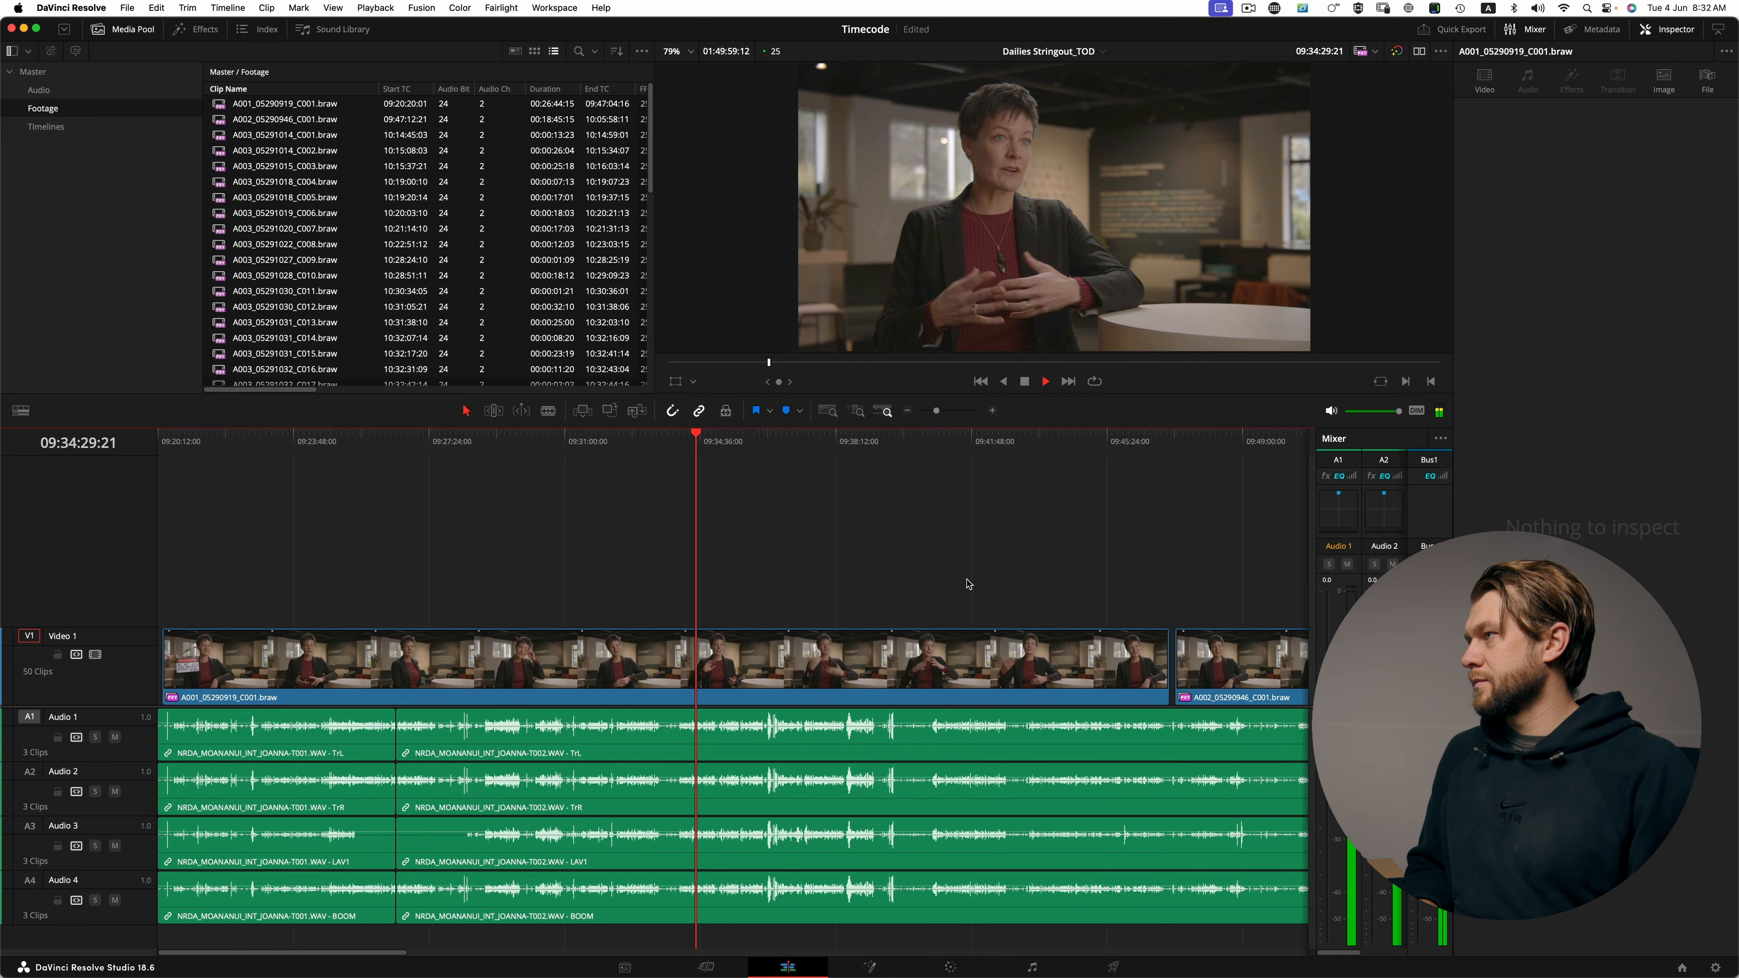
- Check sync further along by playing the A001 clip around 09:37 and the A002 clip around 09:52
left_click(804, 442)
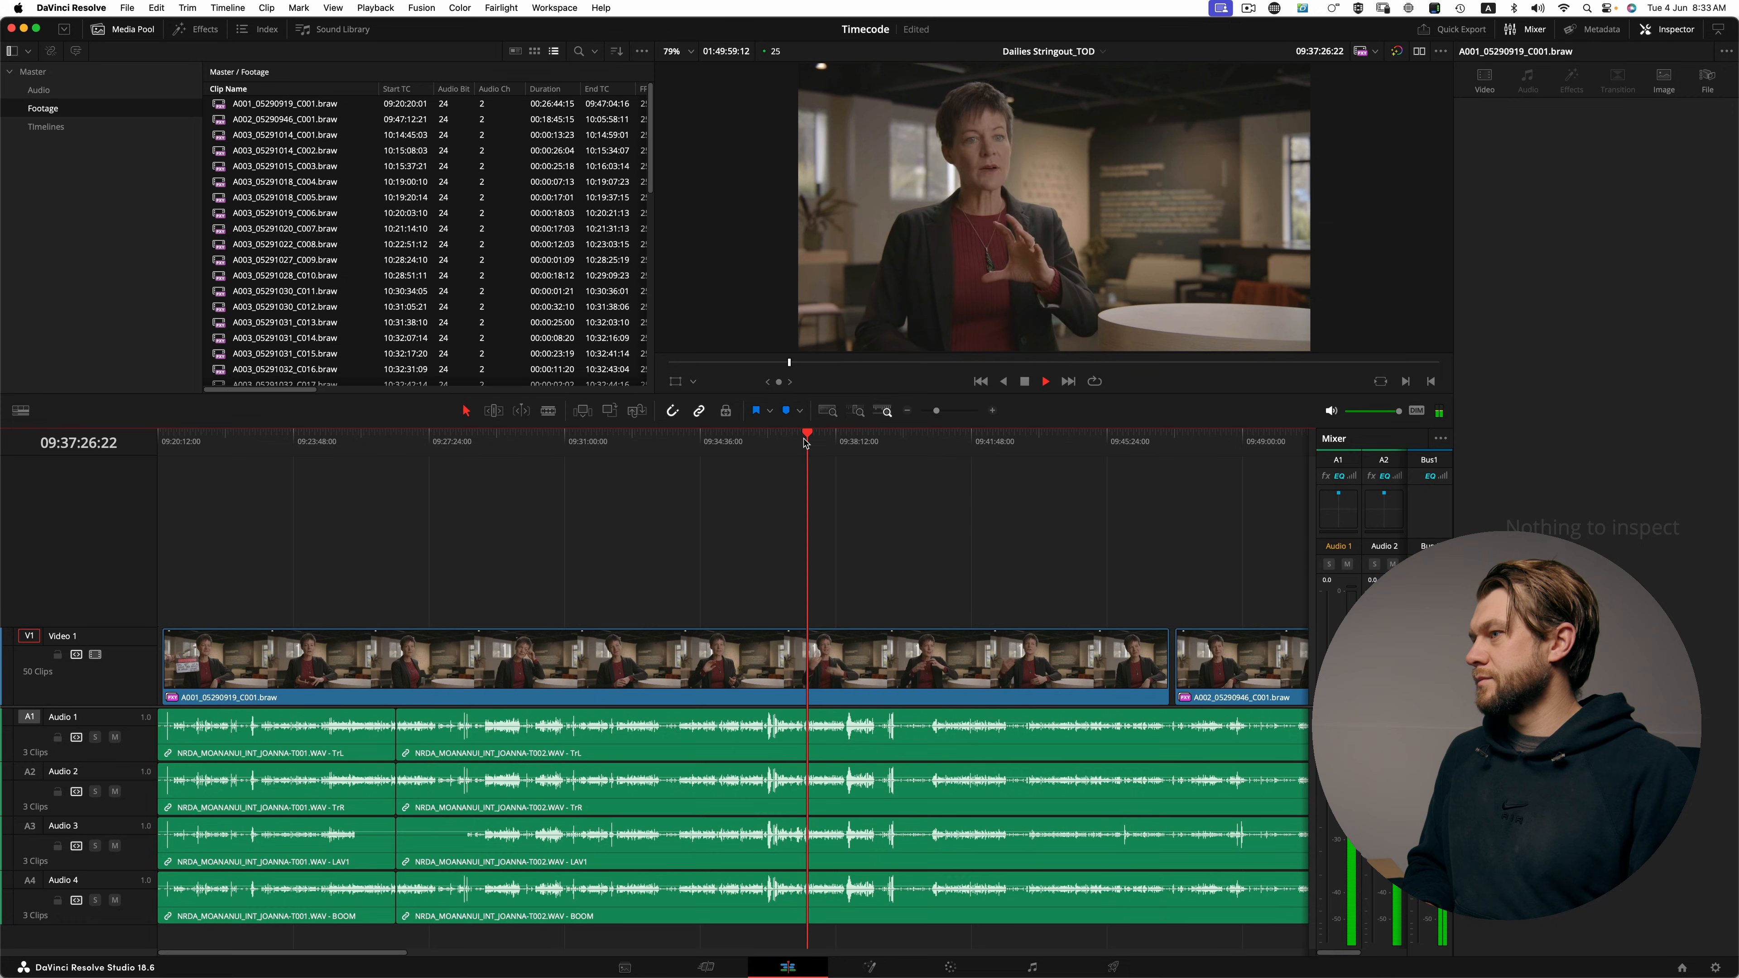
scroll(645, 581, "right", 6)
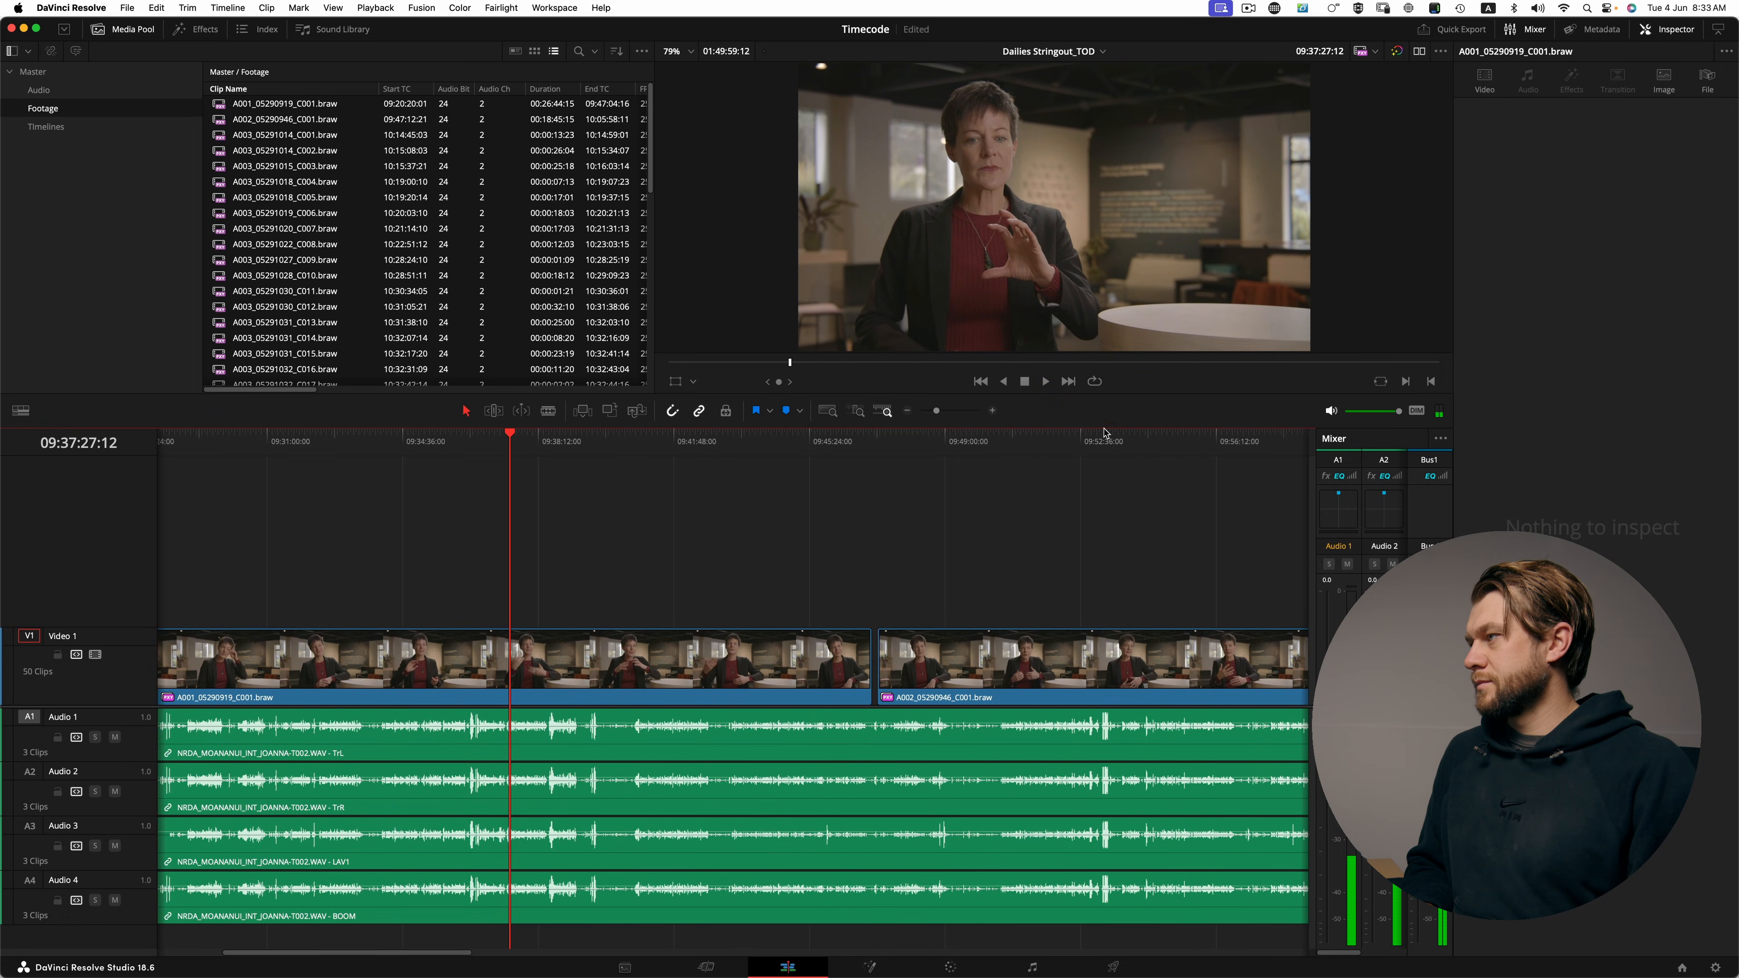
left_click(1084, 439)
key("space")
scroll(1058, 522, "right", 4)
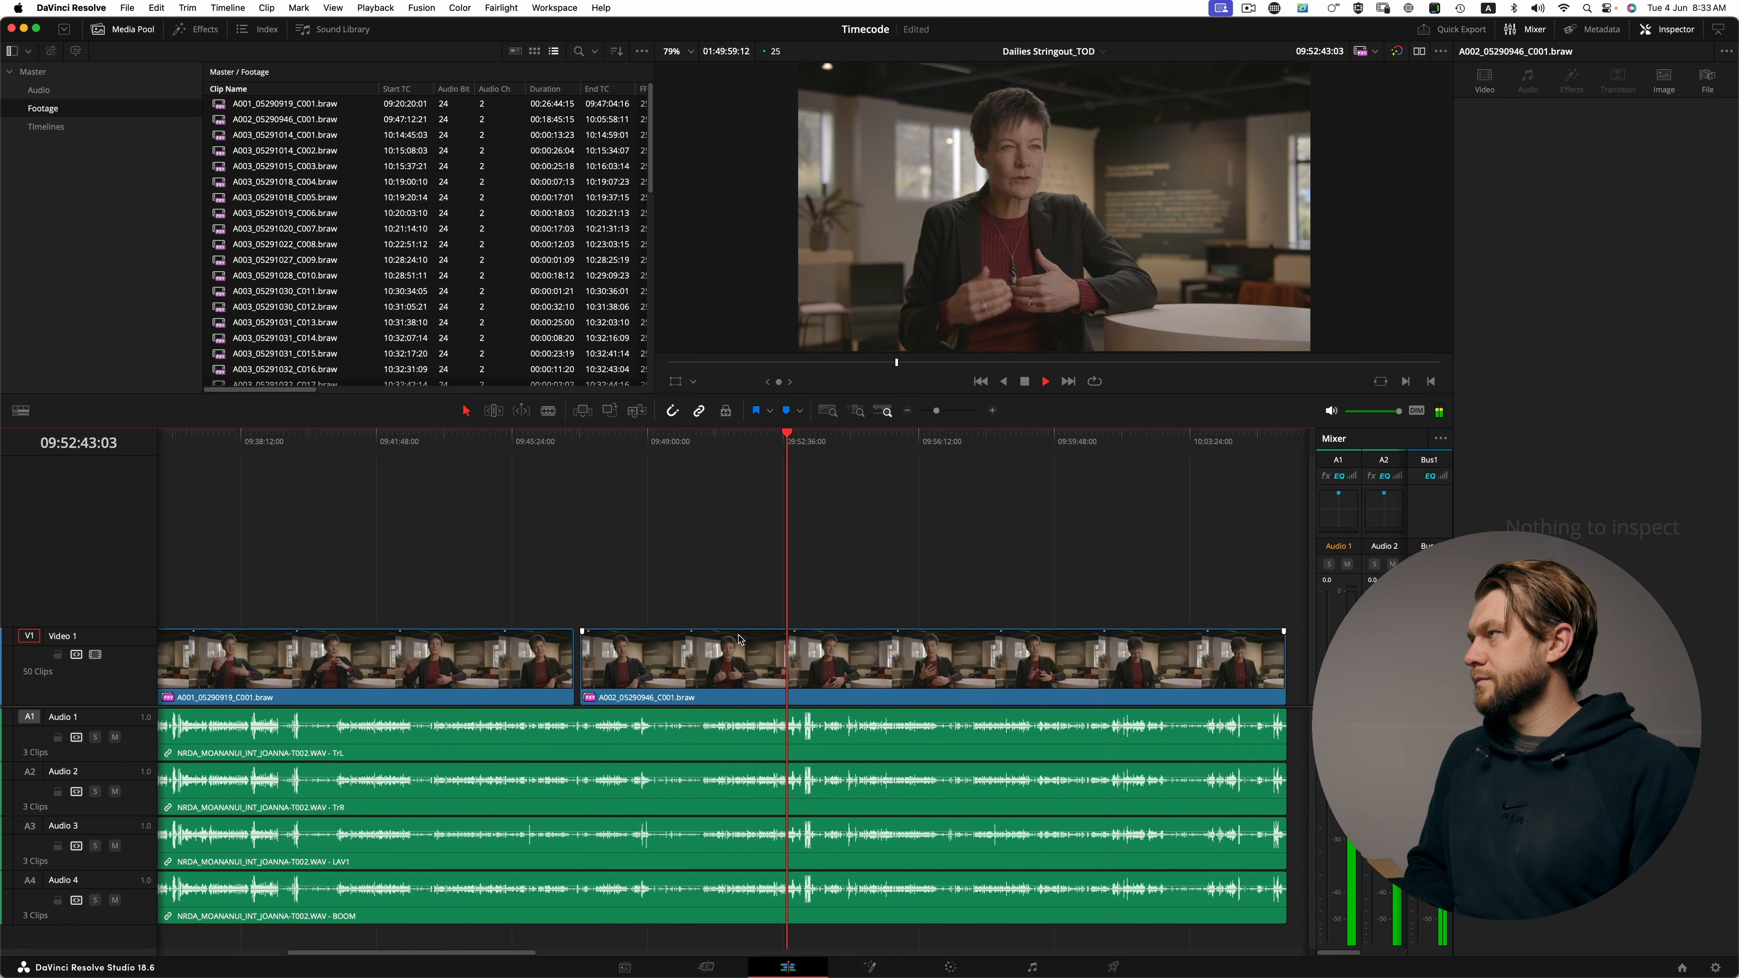